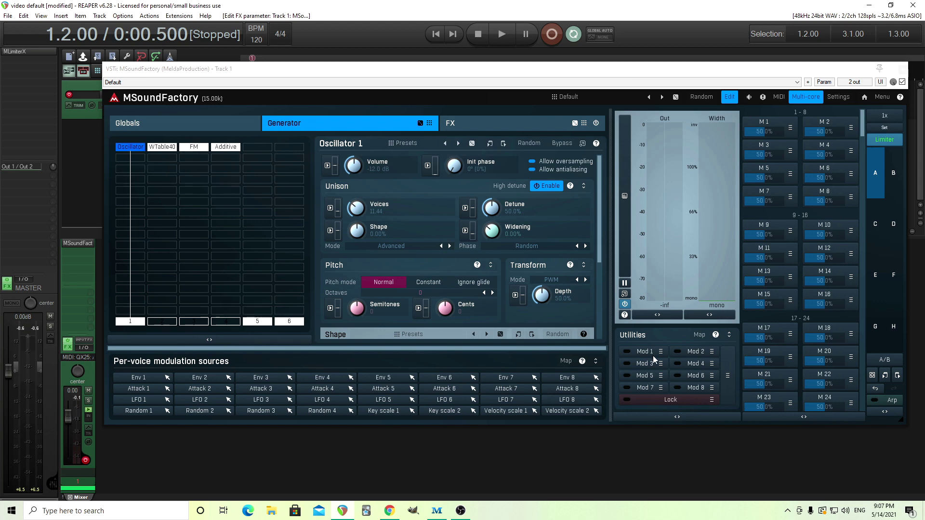
Route the WTable40 and then the FM generator to the output, viewing each one's settings.
left_click_drag(601, 256, 623, 343)
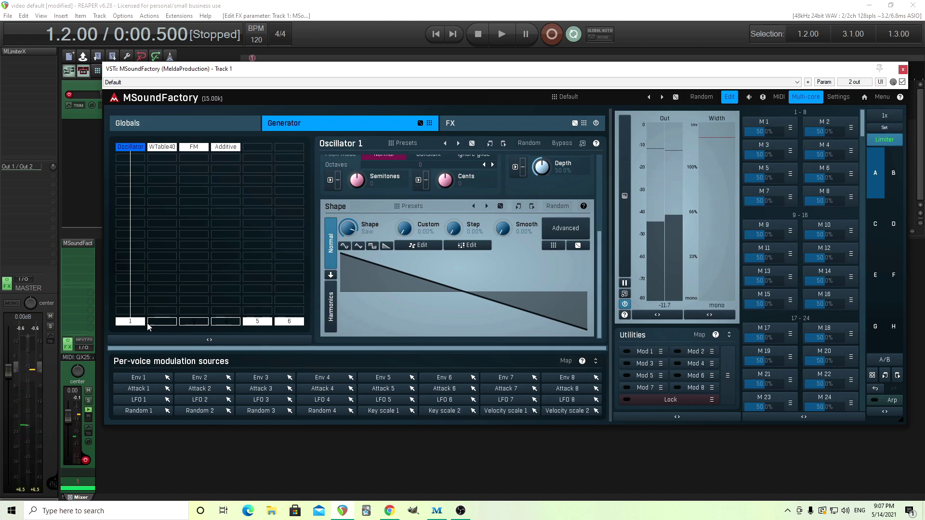
left_click(163, 322)
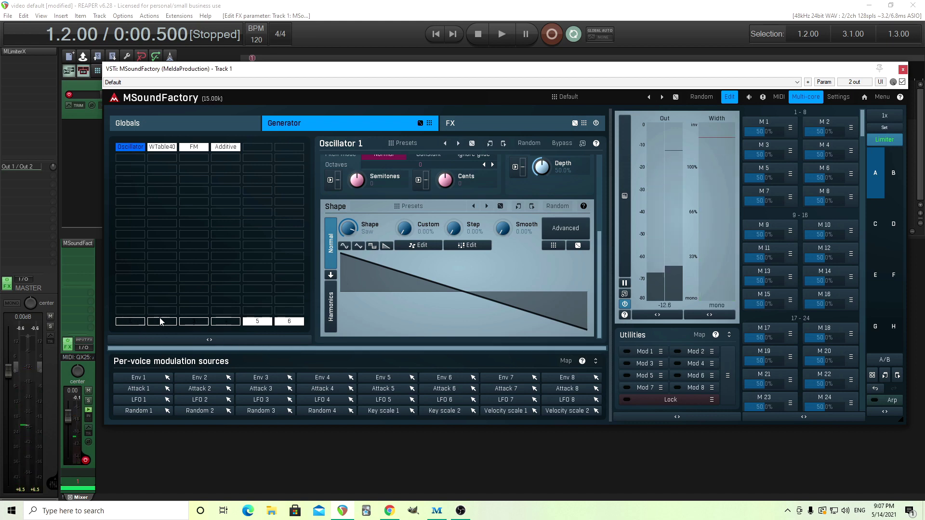
left_click(163, 147)
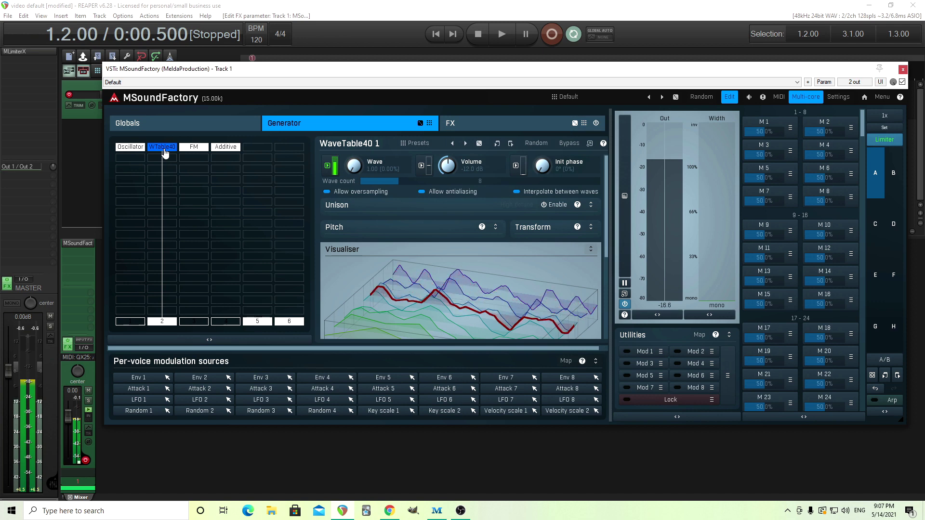
left_click(192, 322)
left_click(194, 147)
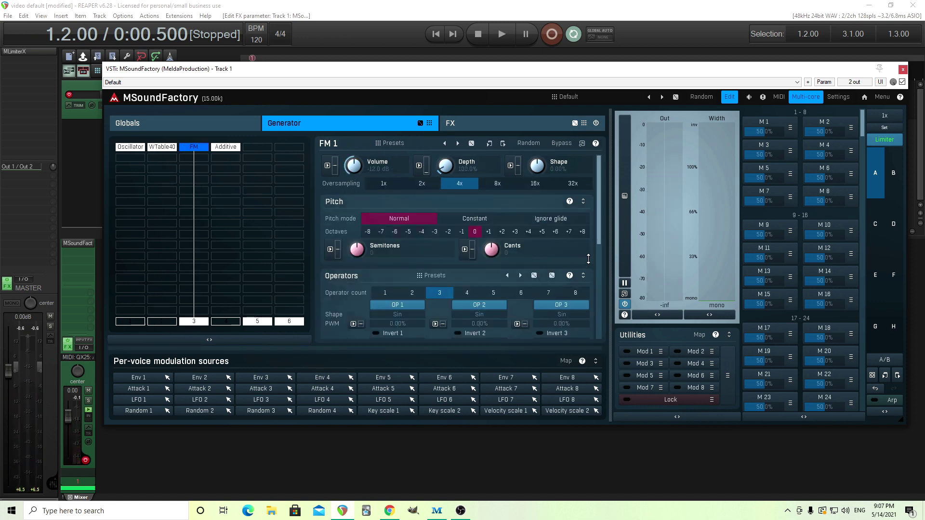
Route the Additive generator to the output and view its Saw to 5ths settings.
left_click_drag(600, 233, 598, 324)
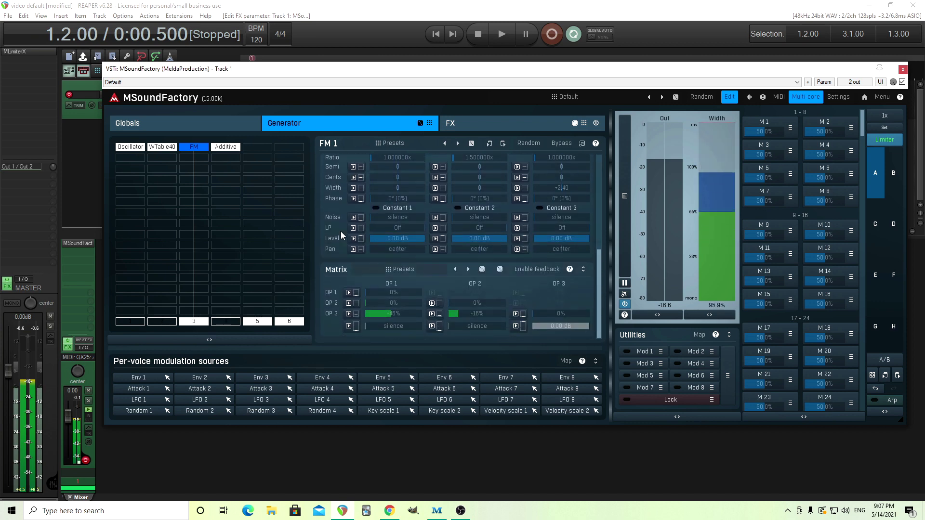
left_click(224, 321)
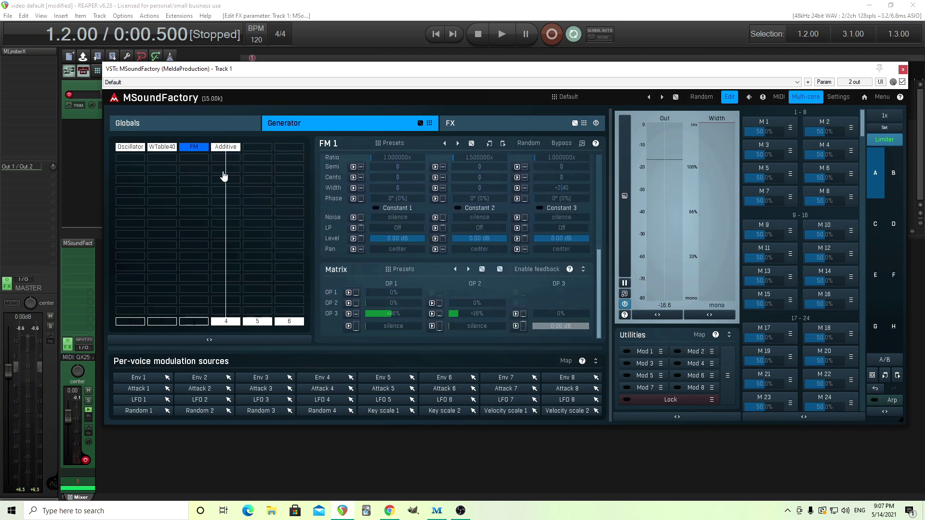
left_click(225, 148)
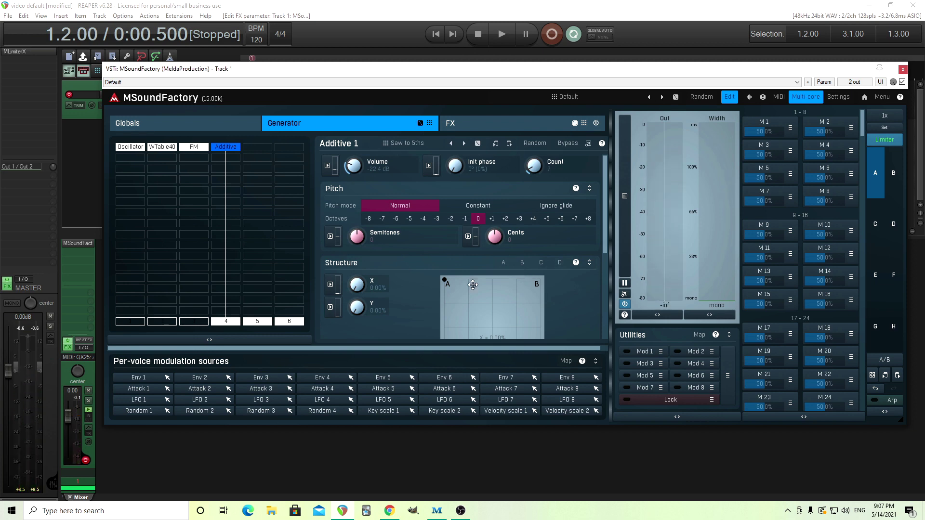
Send the FM, WTable40 and Oscillator generators to the output as well.
left_click(203, 323)
left_click(164, 322)
left_click(134, 324)
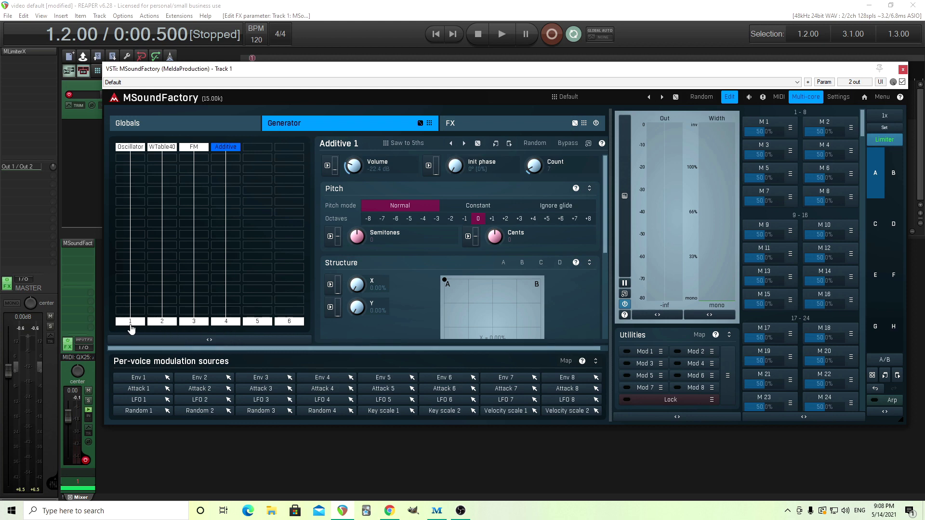
Add a Mixer module in an empty grid slot and enable its Inputs 1–4.
left_click(136, 202)
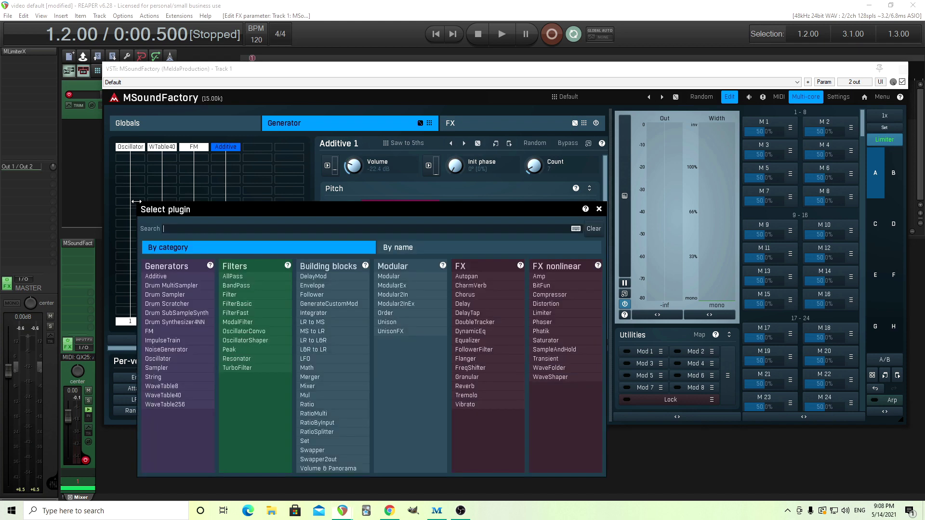
left_click(307, 385)
right_click(136, 206)
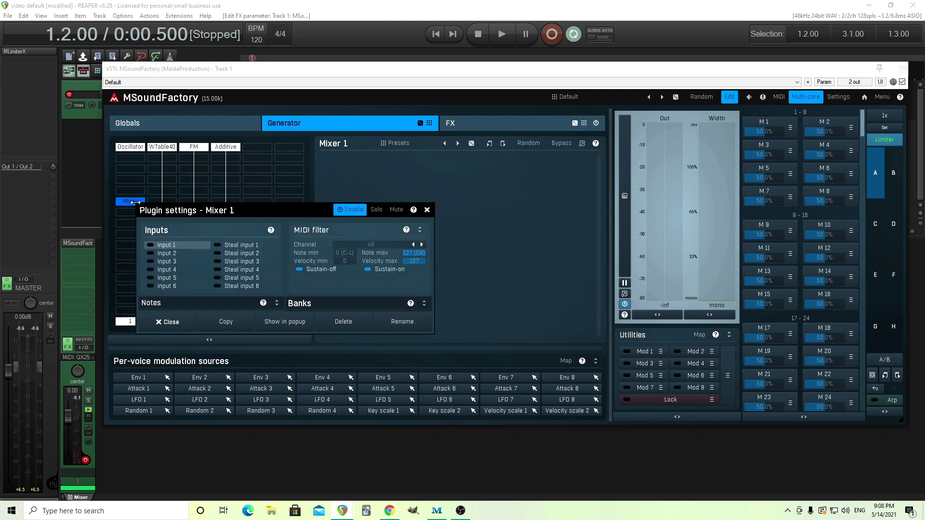
left_click(162, 247)
left_click(163, 254)
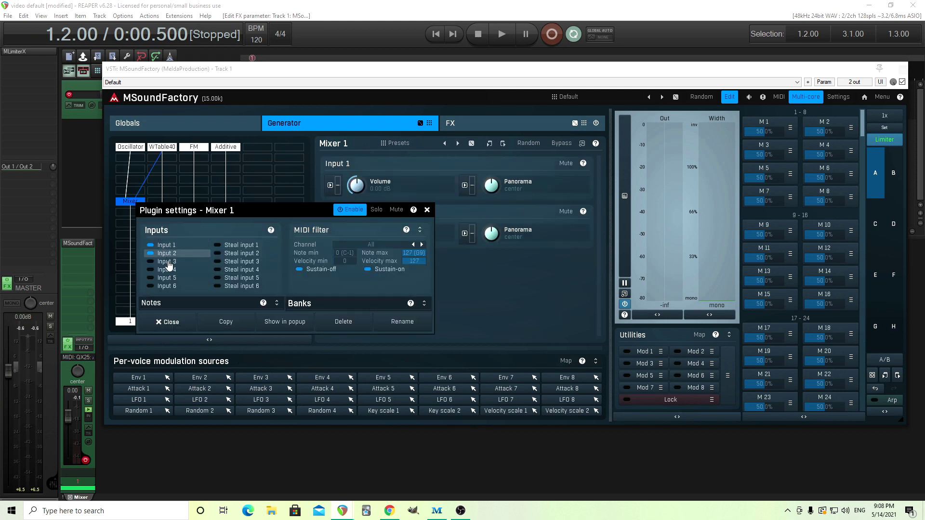
left_click(165, 261)
left_click(167, 270)
Turn on Steal inputs 1–4 for the Mixer and close its settings.
left_click_drag(217, 210, 437, 186)
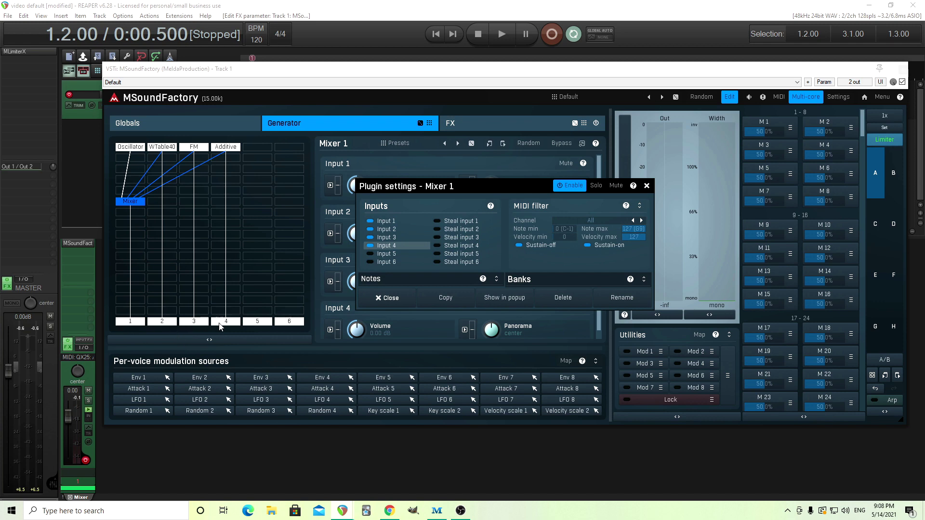
left_click(438, 221)
left_click(438, 229)
left_click(438, 237)
left_click(439, 246)
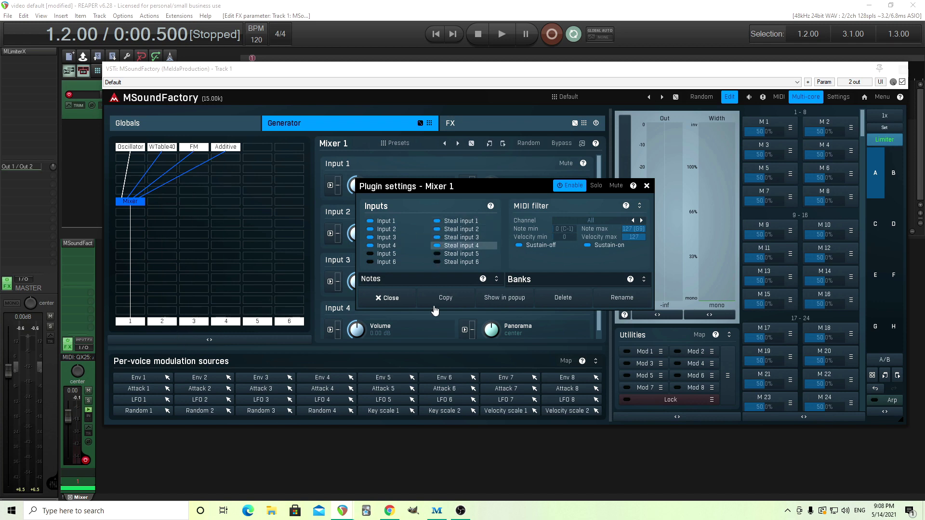
left_click(388, 298)
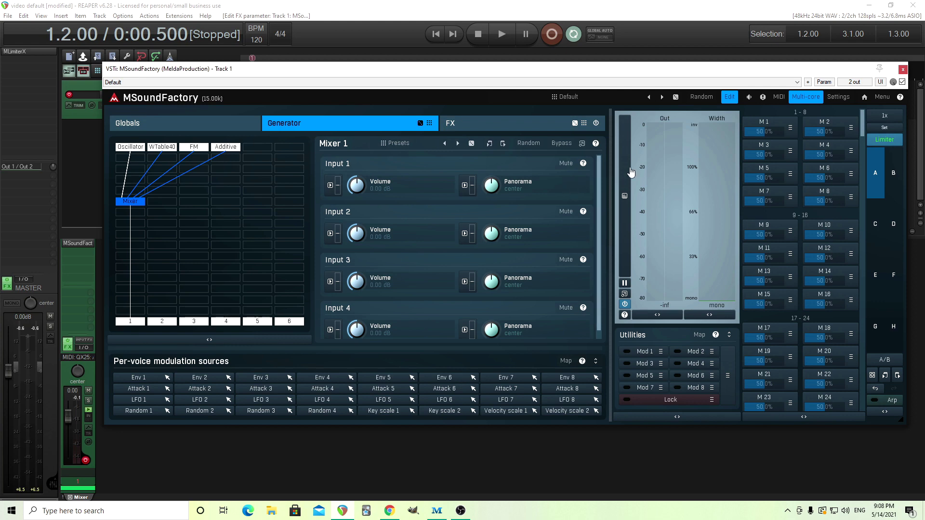
Learn Mixer 1 Input 1–4 volumes into M 1 and review each in the Multiparameter 1 editor.
left_click(790, 129)
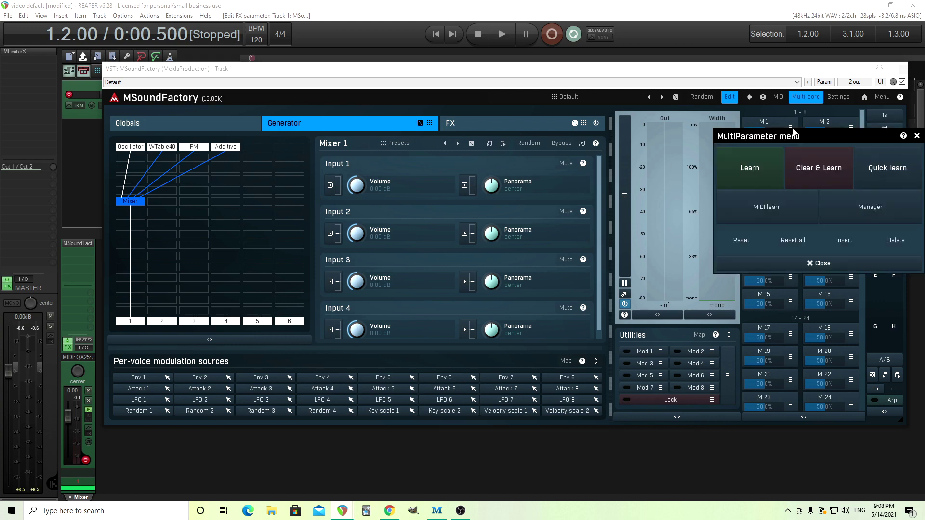
left_click(750, 181)
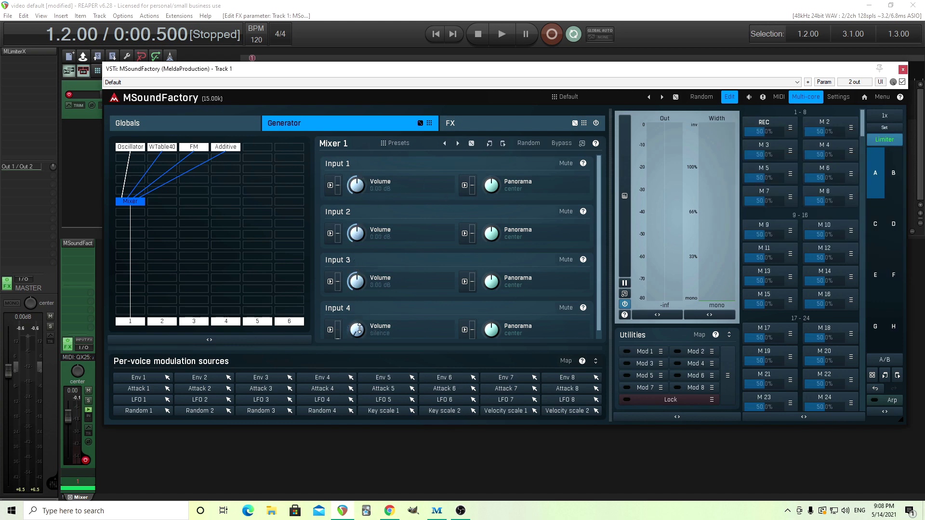
left_click(768, 127)
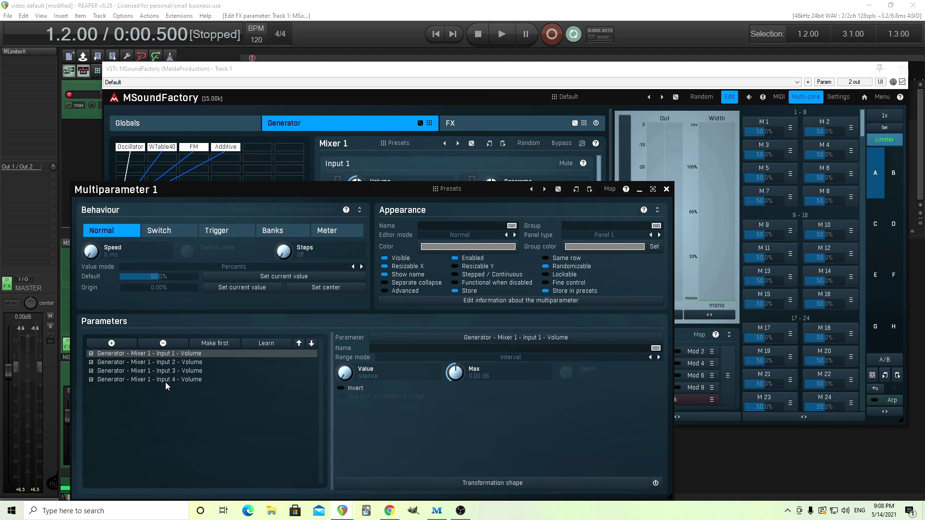
left_click(202, 362)
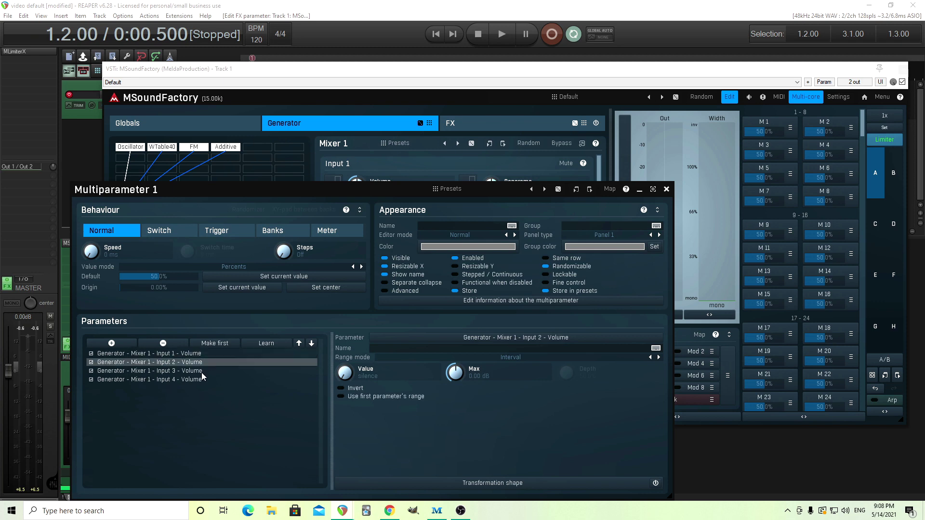
left_click(201, 371)
left_click(193, 380)
left_click(194, 354)
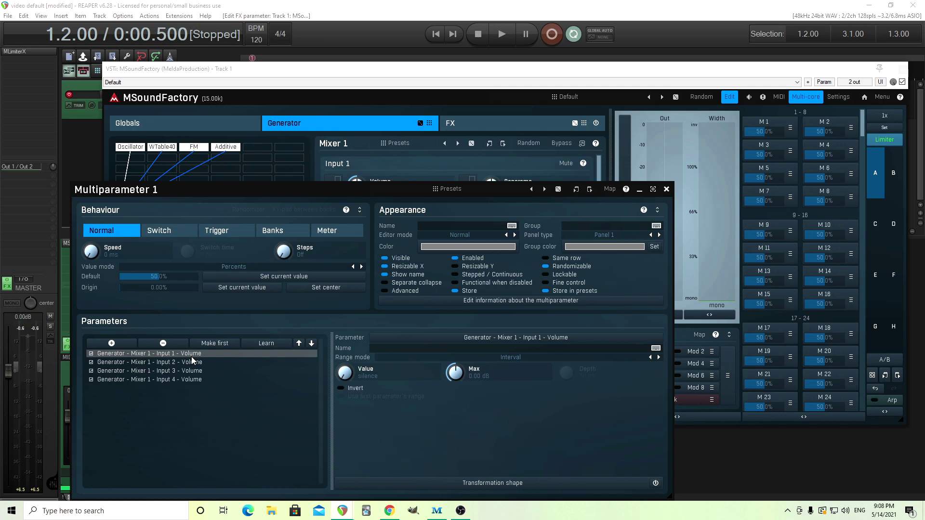
Set Multiparameter 1 to Banks mode with 4 banks, silencing Inputs 2–4 in bank 1.
left_click(279, 236)
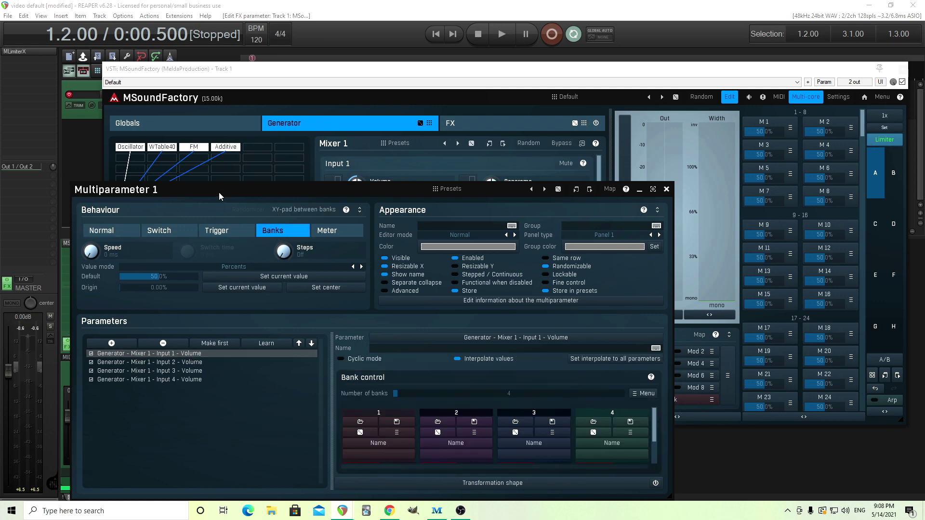
left_click_drag(218, 192, 210, 109)
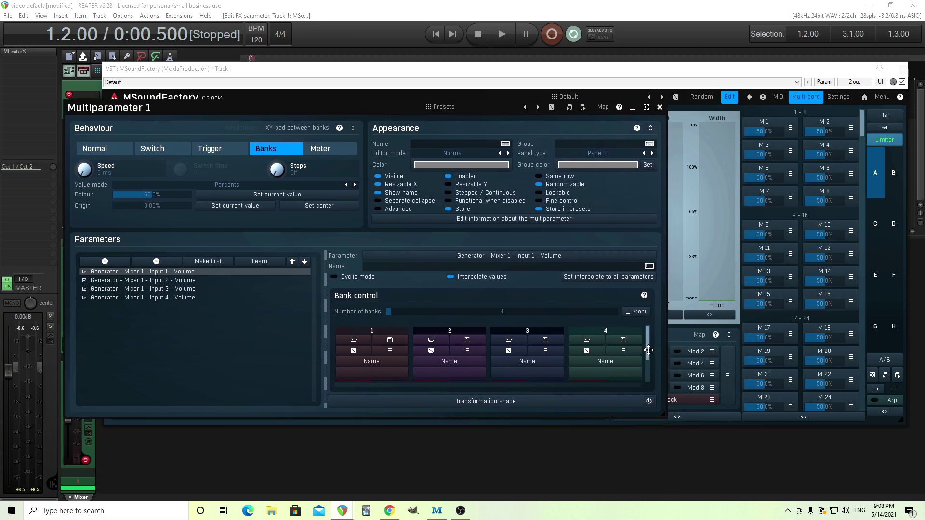
left_click_drag(648, 351, 649, 378)
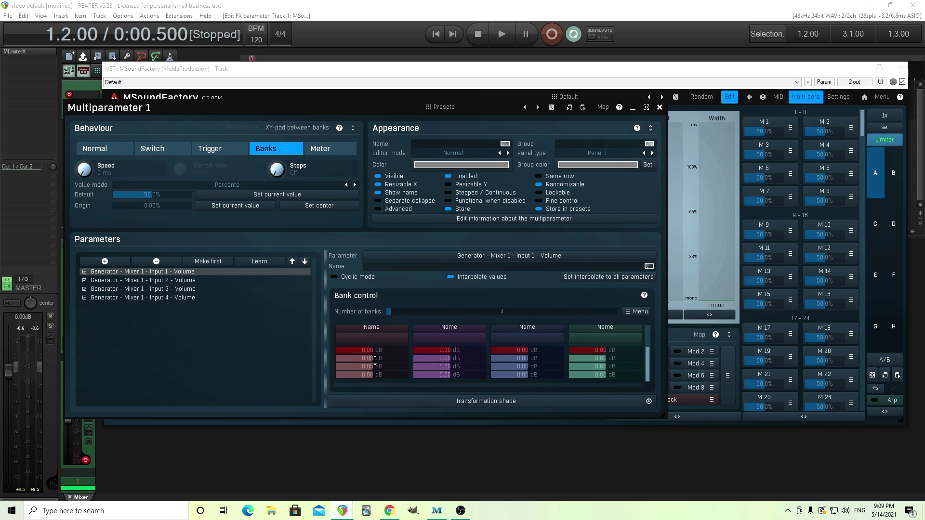
left_click_drag(375, 358, 378, 413)
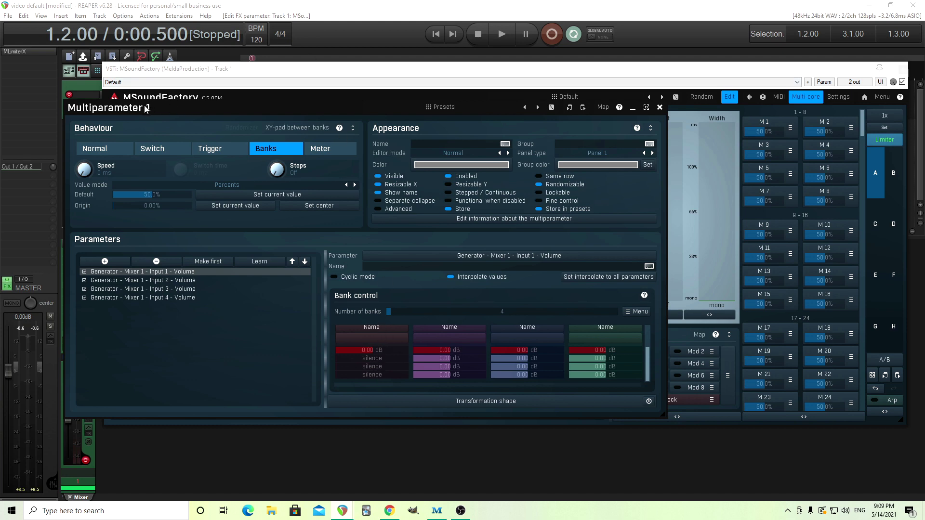
left_click_drag(146, 107, 324, 115)
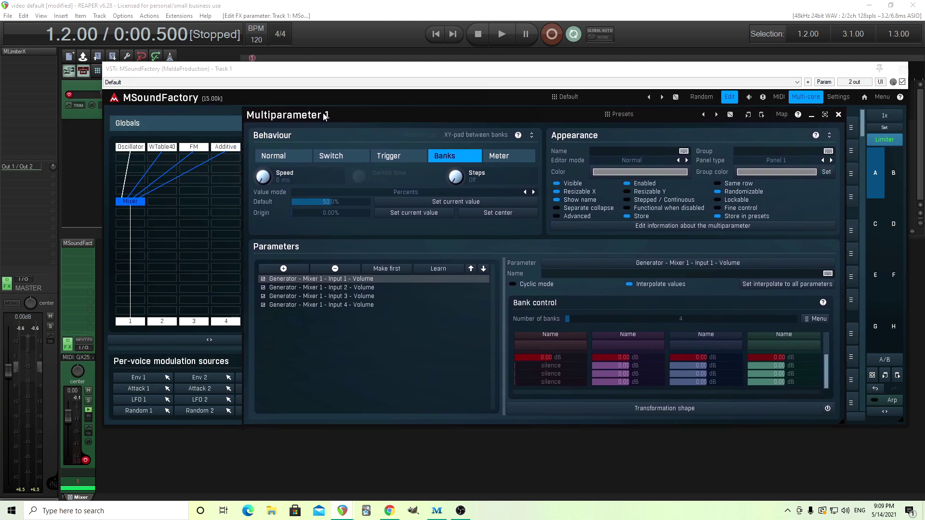
Name the first bank 'Usc'.
left_click(536, 338)
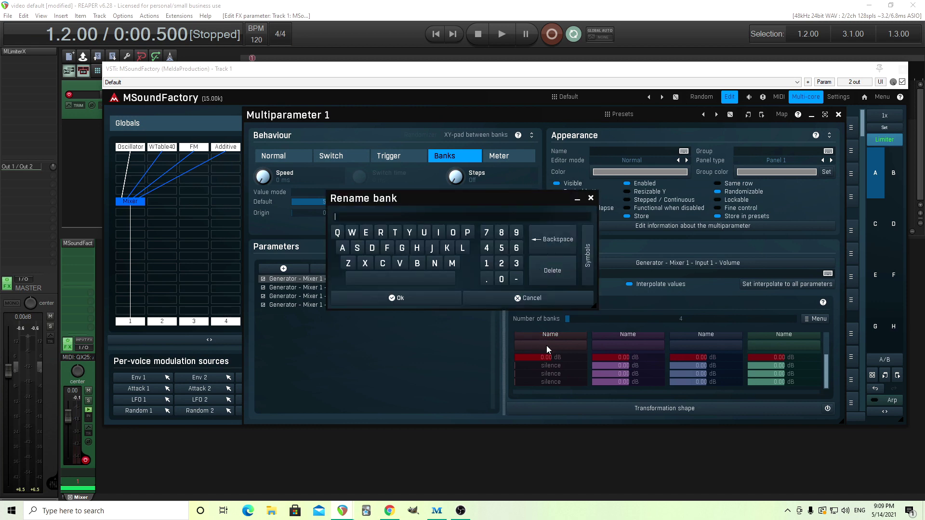
type("Usc")
left_click(421, 304)
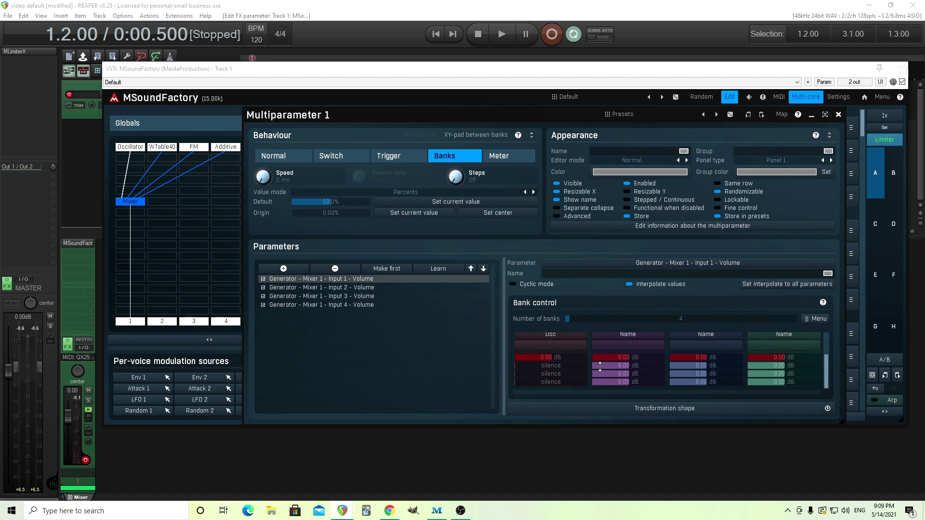
Silence Input 1 in the second bank and name it 'Wavetable'.
left_click(344, 289)
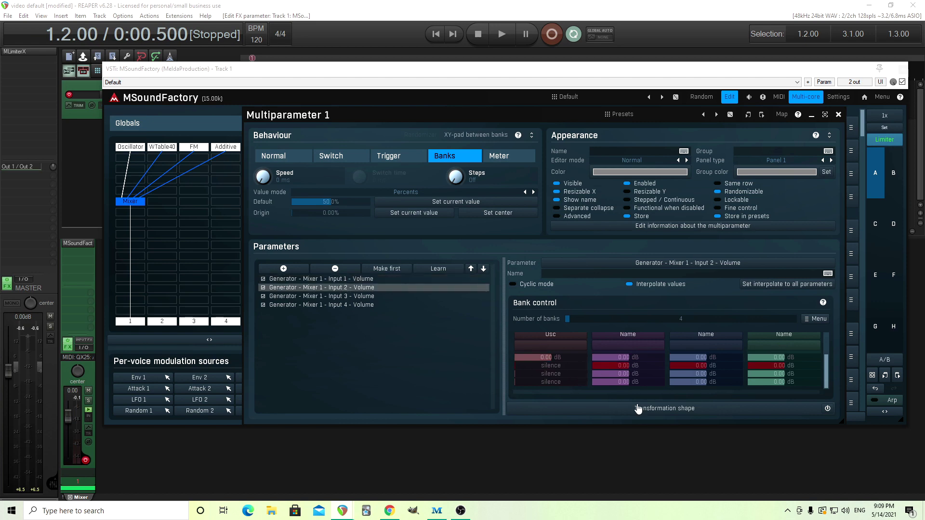
left_click_drag(624, 357, 626, 385)
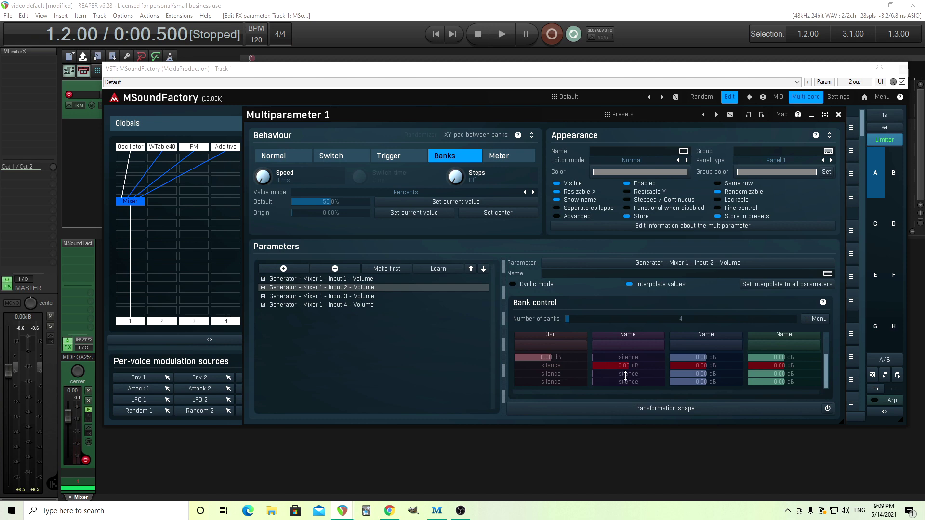
left_click(631, 342)
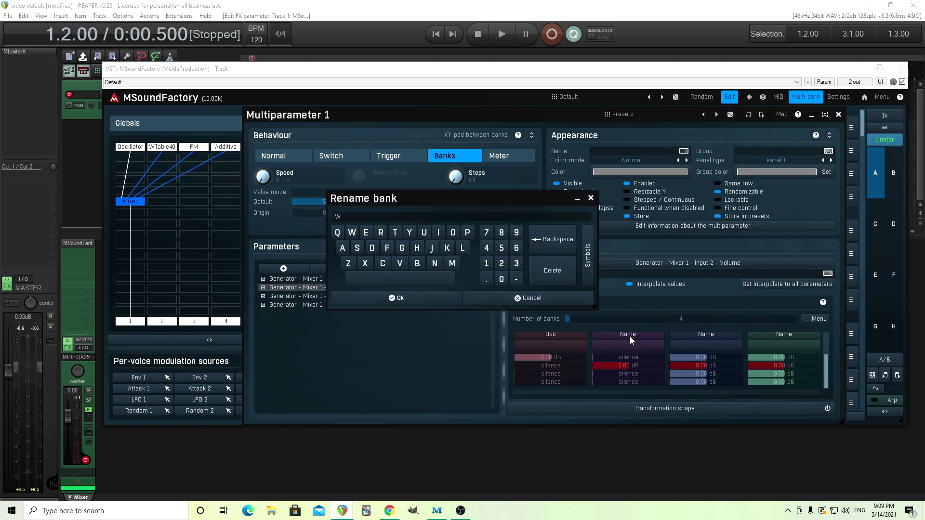
type("Wavetable")
left_click(420, 302)
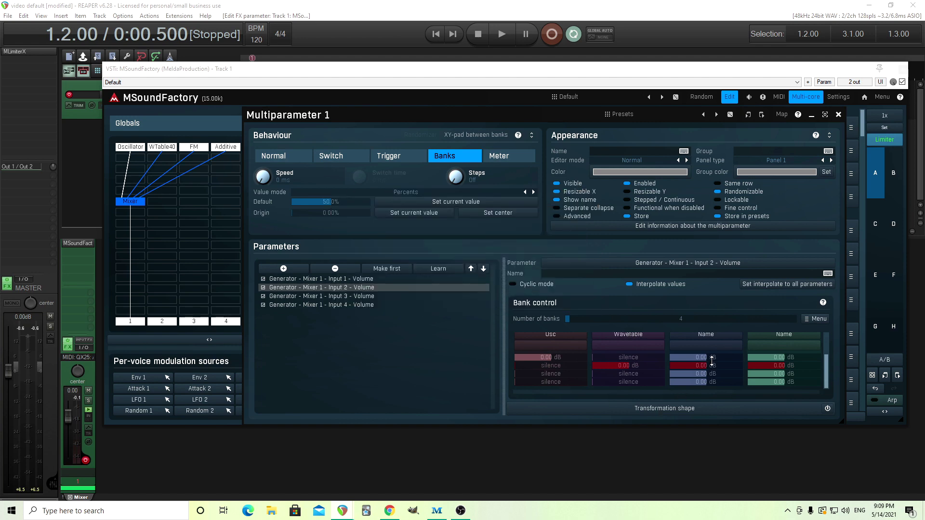
Silence Inputs 1, 2 and 4 in the third bank and name it 'FM'.
left_click(309, 296)
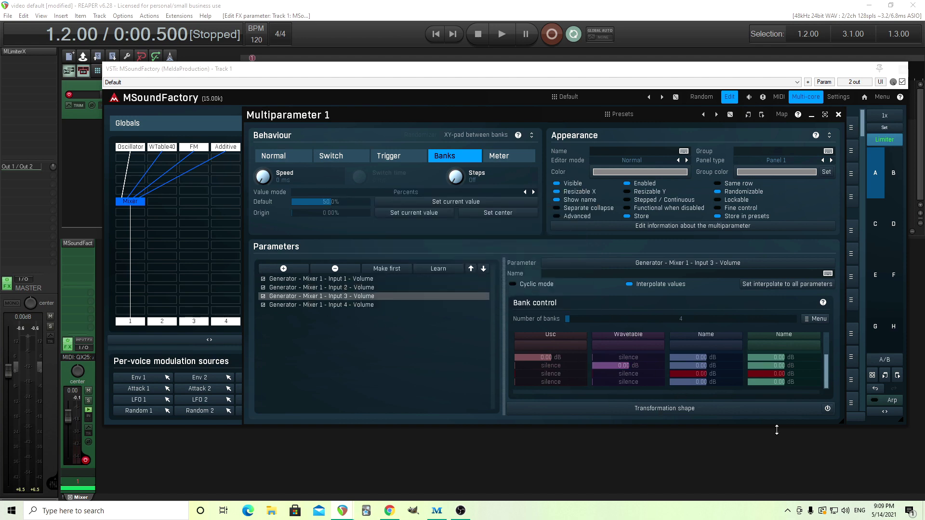
double_click(706, 357)
double_click(708, 365)
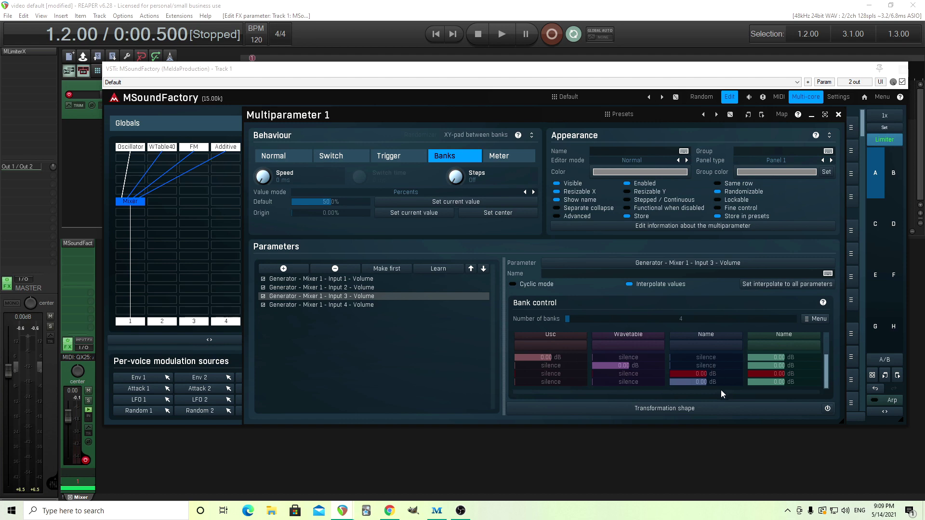
double_click(714, 382)
left_click(705, 337)
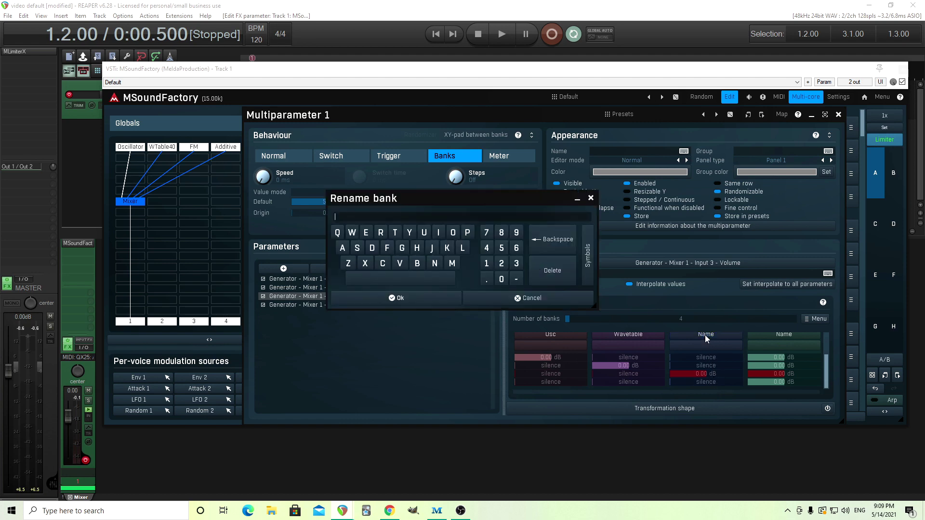
type("FM")
left_click(402, 304)
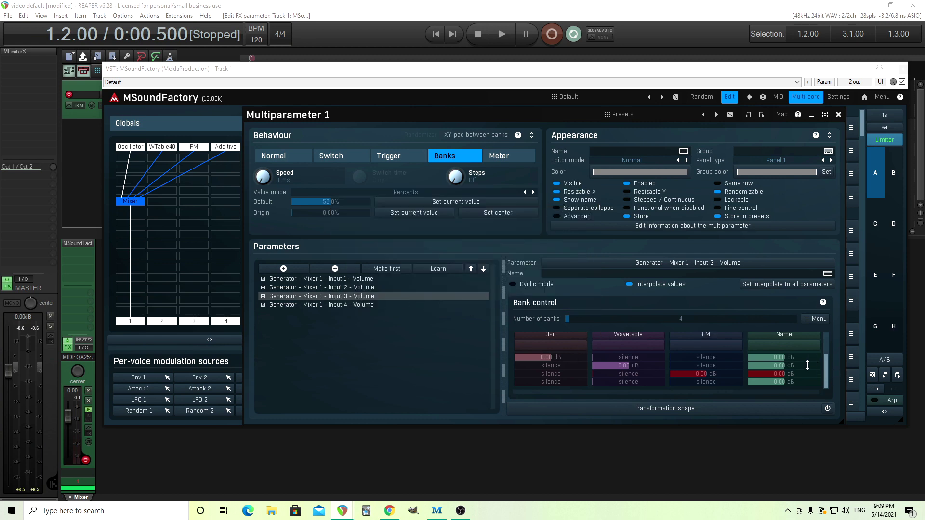
Silence Inputs 1–3 in the fourth bank and name it 'Add'.
left_click(289, 305)
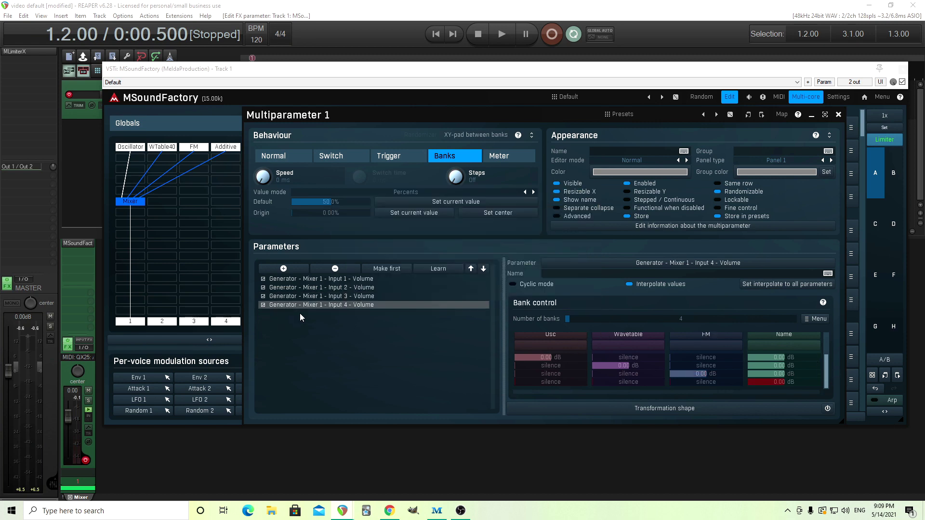
double_click(773, 358)
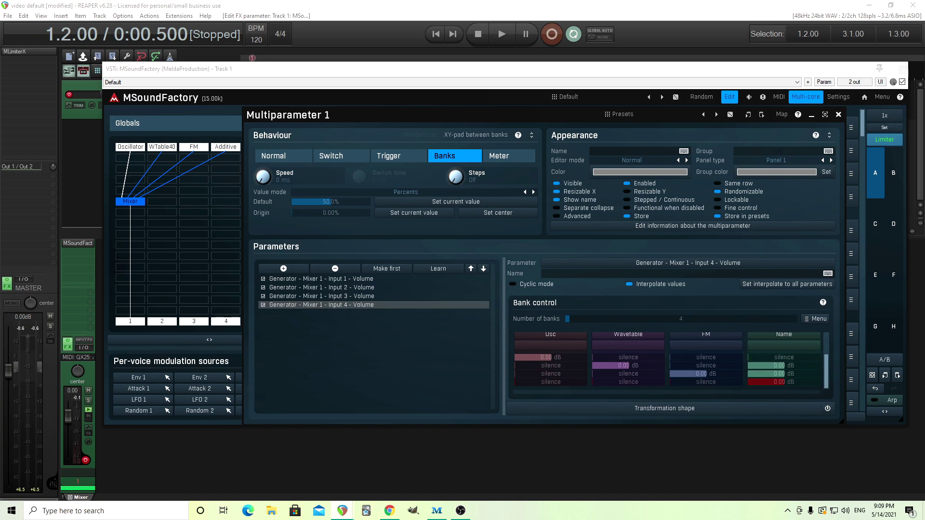
double_click(778, 366)
double_click(785, 374)
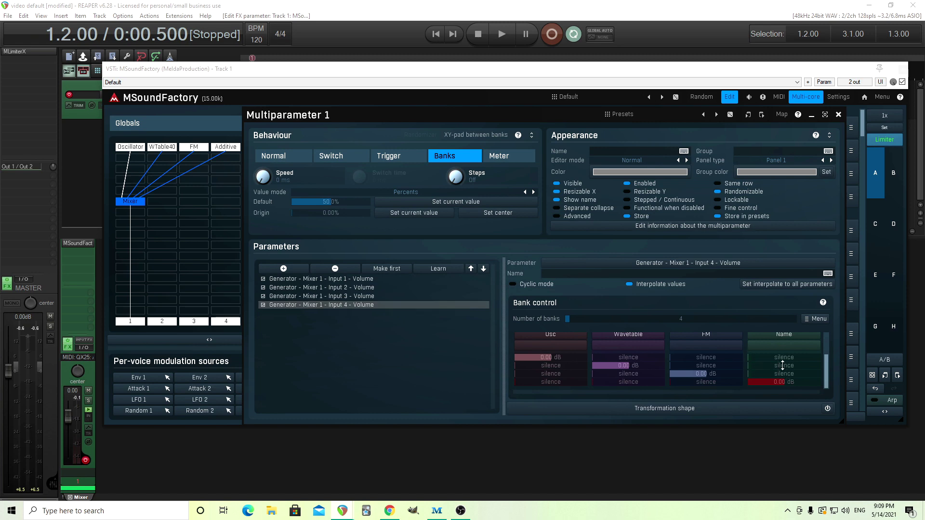
double_click(778, 336)
type("Add")
left_click(429, 304)
left_click_drag(370, 121, 292, 98)
Close the bank editor and name the first multiparameter 'thing'.
left_click(760, 96)
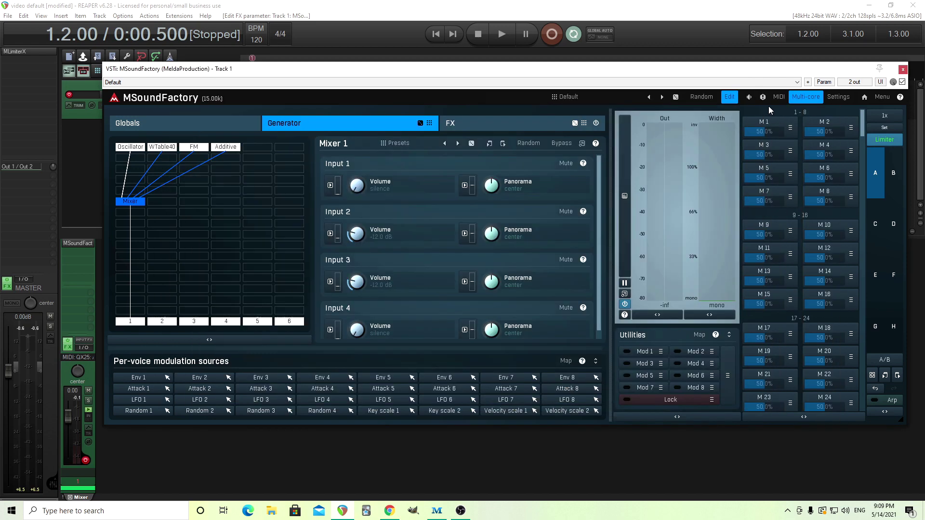
left_click(729, 98)
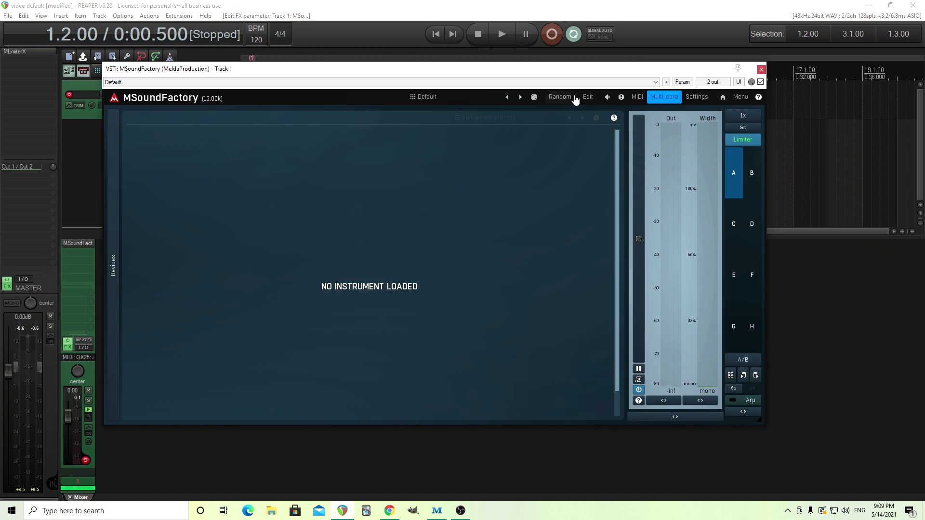
left_click(587, 96)
left_click(767, 127)
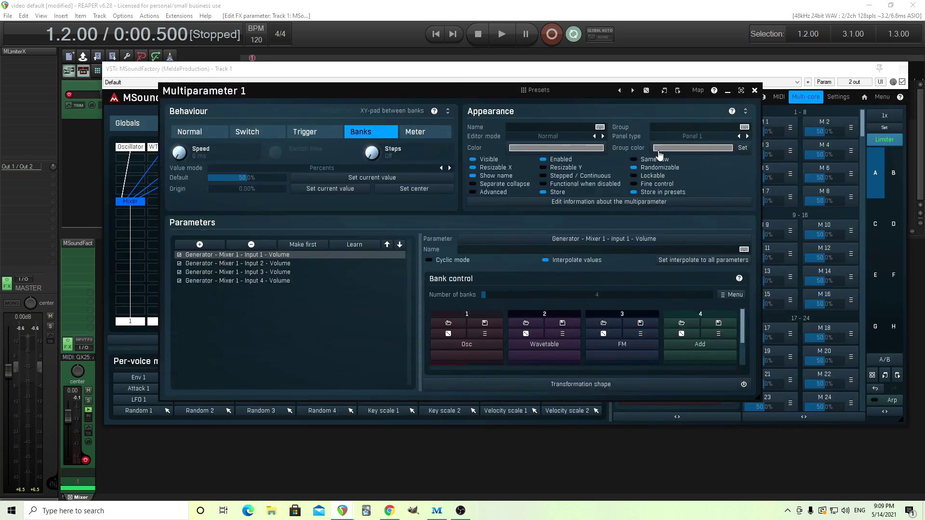
left_click(536, 127)
type("thing")
Test the 'thing' control by turning it down in the performance view.
left_click(755, 90)
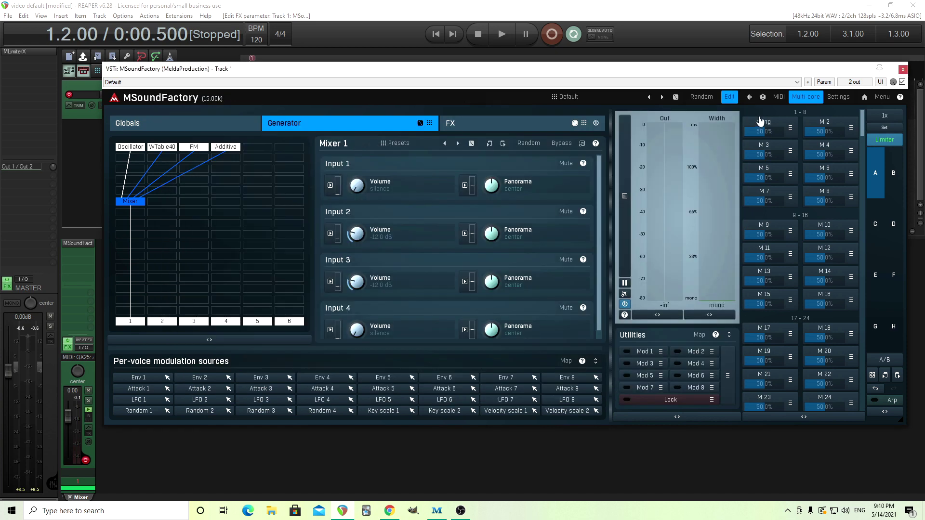
left_click(729, 97)
left_click_drag(138, 141, 162, 144)
left_click(586, 96)
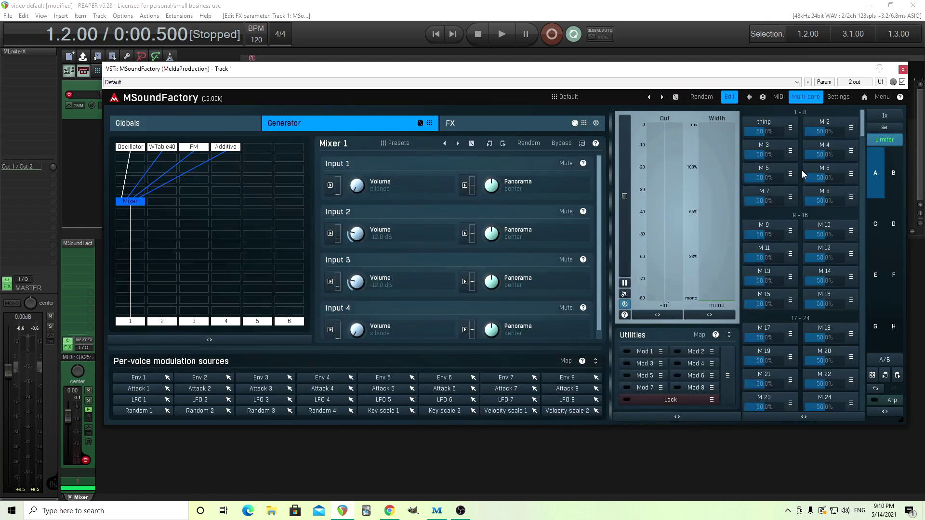
Rename the first multiparameter to 'X' and enable XY-pad between banks.
left_click(766, 127)
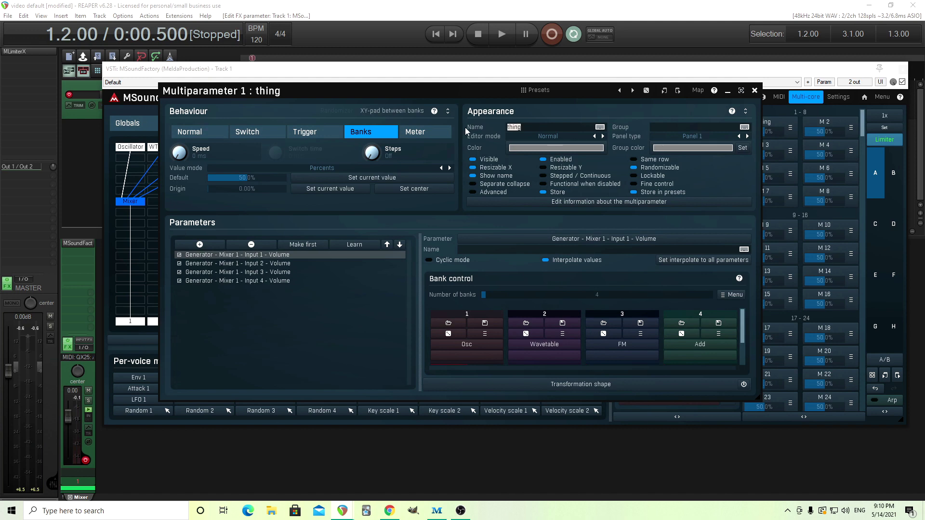
type("X")
left_click(365, 114)
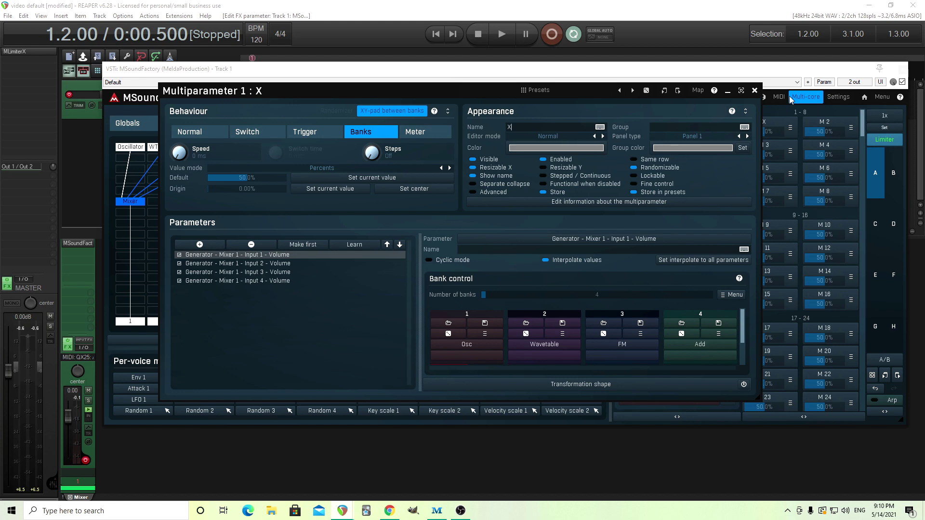
Check the X control in performance view, then name the second multiparameter 'Y'.
left_click(754, 90)
left_click(730, 98)
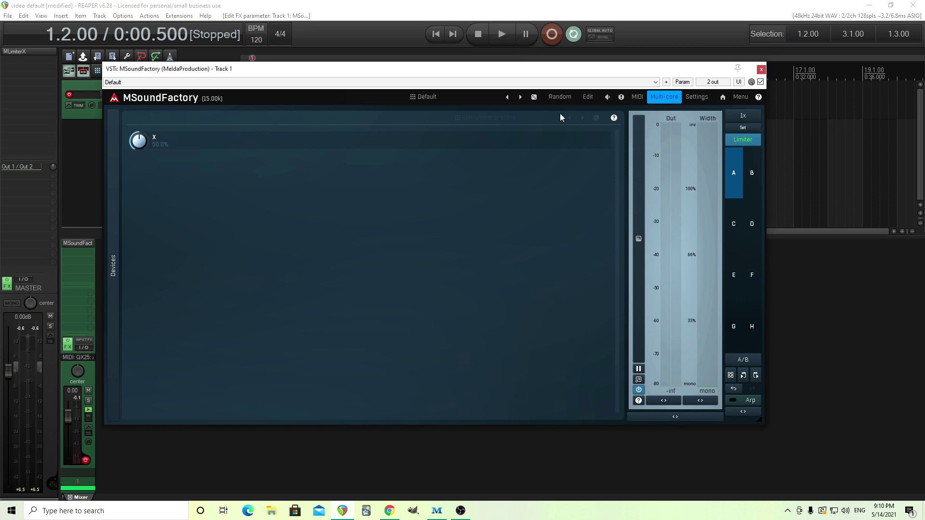
left_click(587, 98)
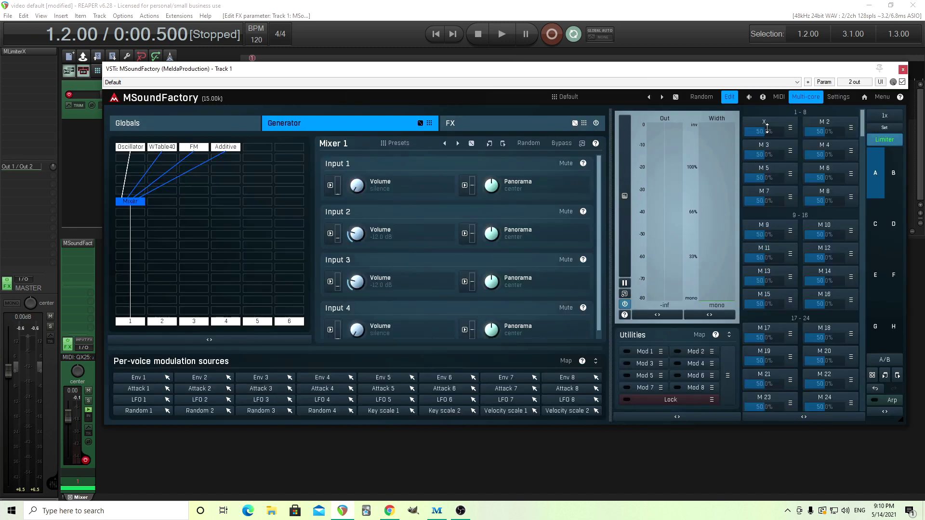
left_click(830, 128)
type("Y")
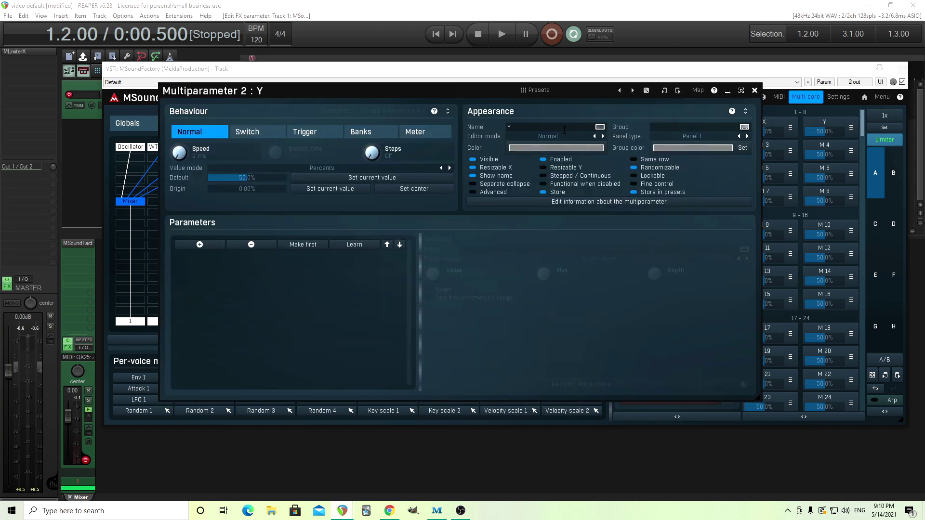
left_click(754, 90)
Set X's Editor mode to XY-pad 1.
left_click(762, 125)
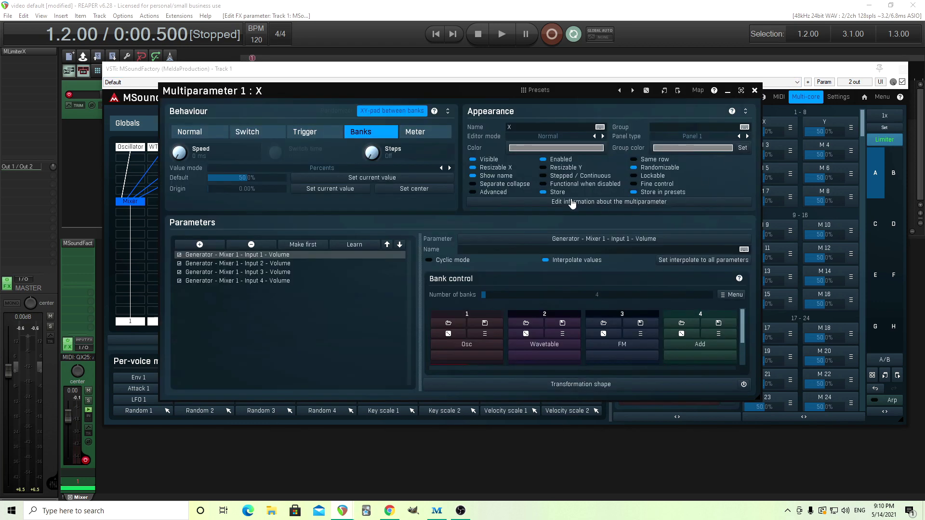
left_click(549, 144)
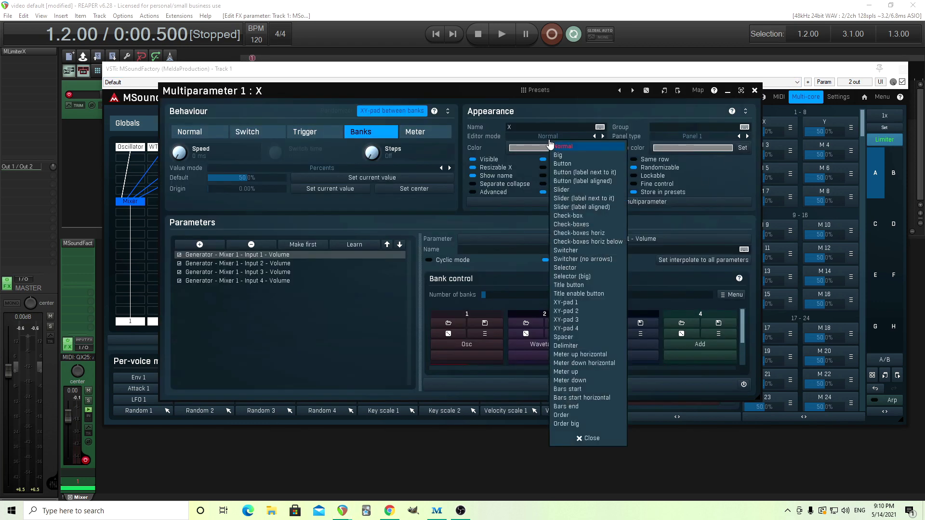
left_click(587, 305)
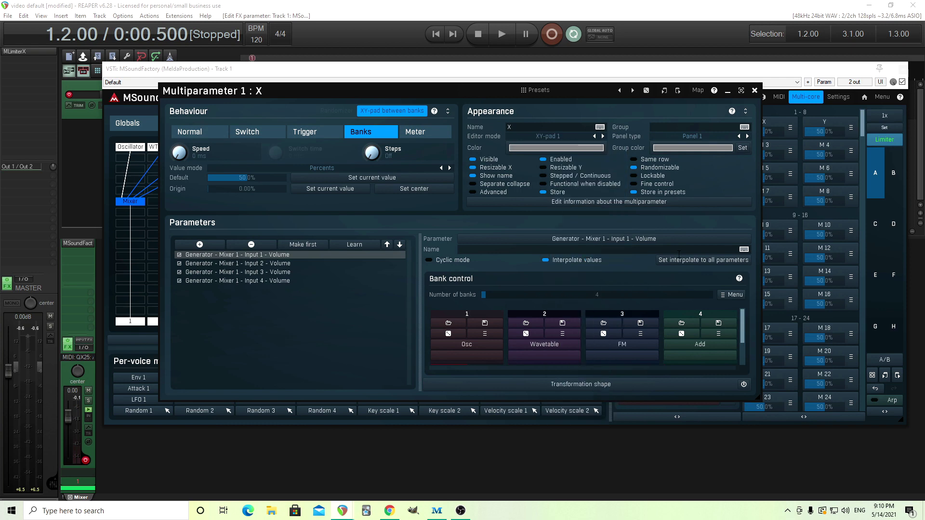
left_click(753, 91)
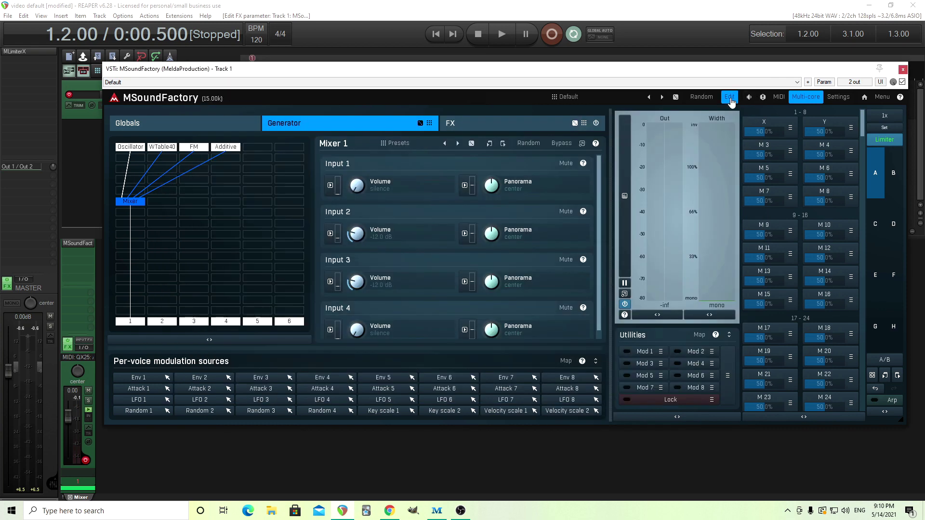
Switch to the performance view showing the Osc/Wavetable/FM/Add XY pad.
left_click(766, 127)
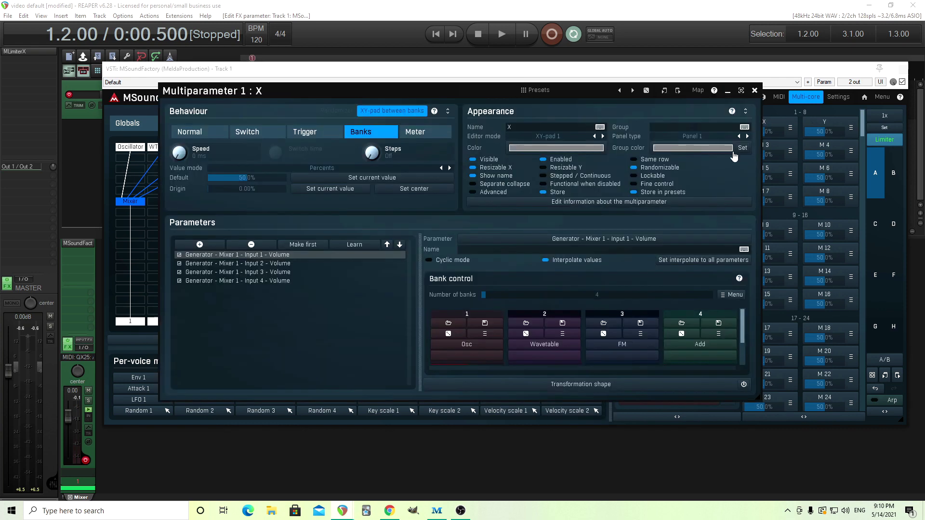
left_click(755, 90)
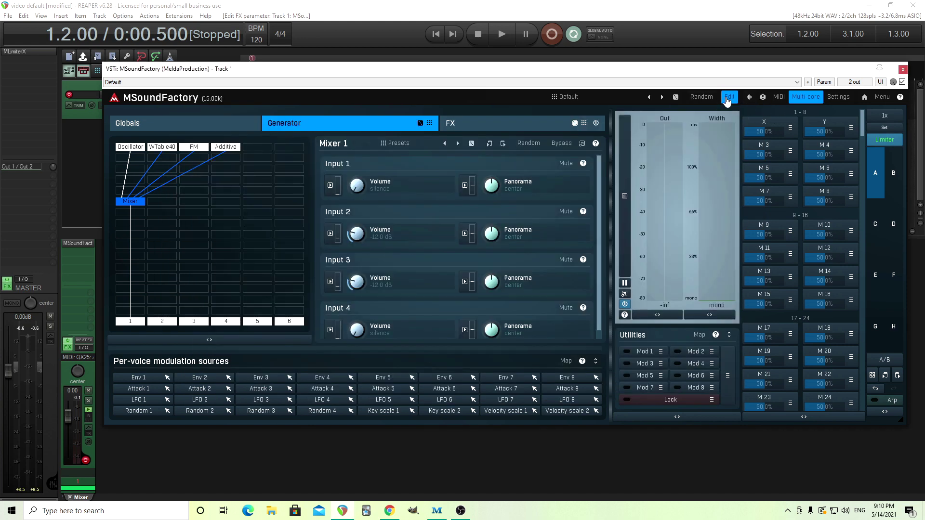
left_click(727, 98)
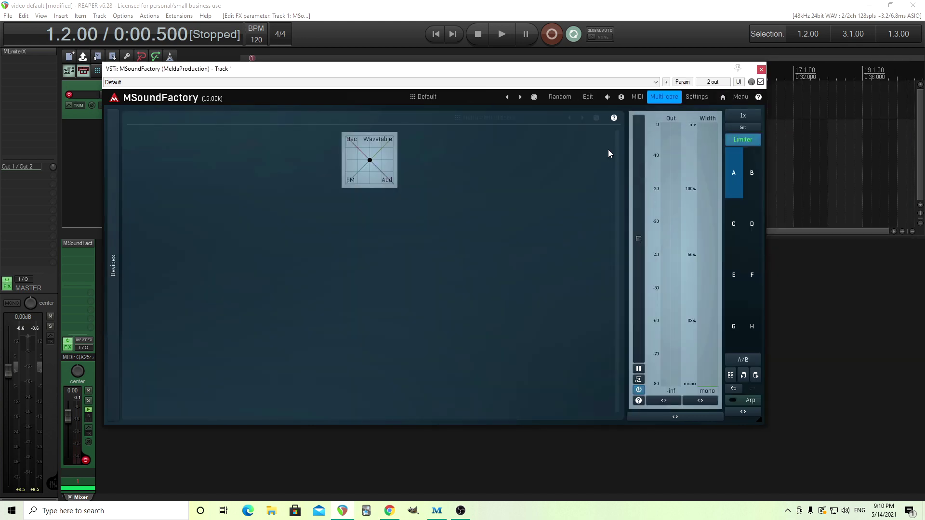
Enlarge X's XY pad three size steps to XY-pad 4, its largest size.
double_click(372, 183)
left_click_drag(317, 94, 503, 212)
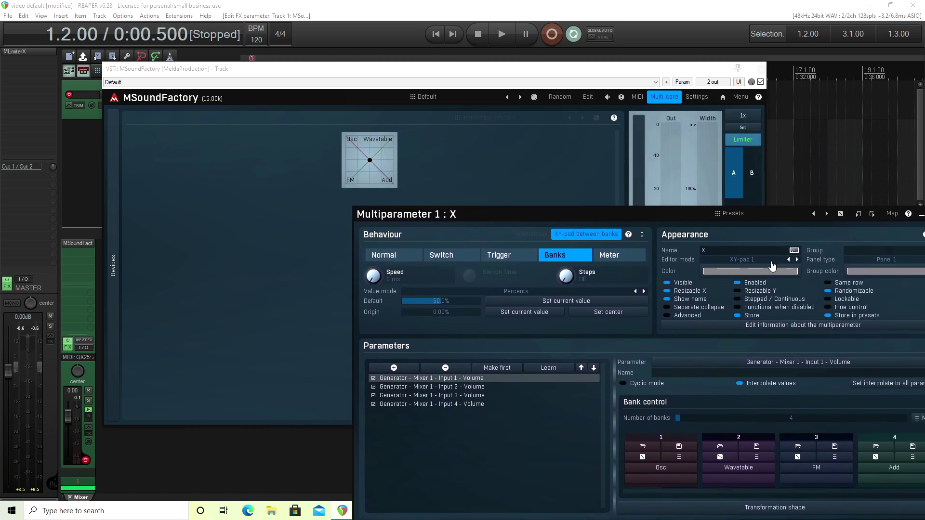
left_click(796, 259)
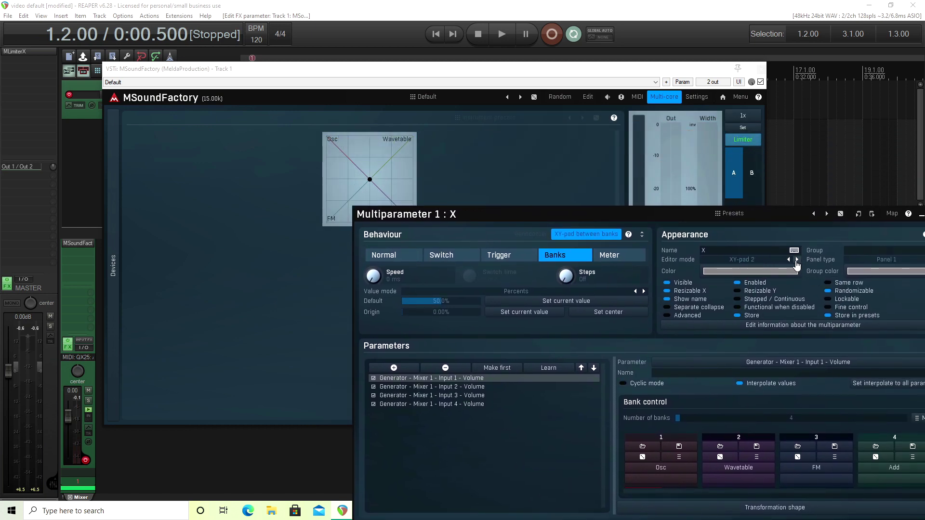
left_click(796, 259)
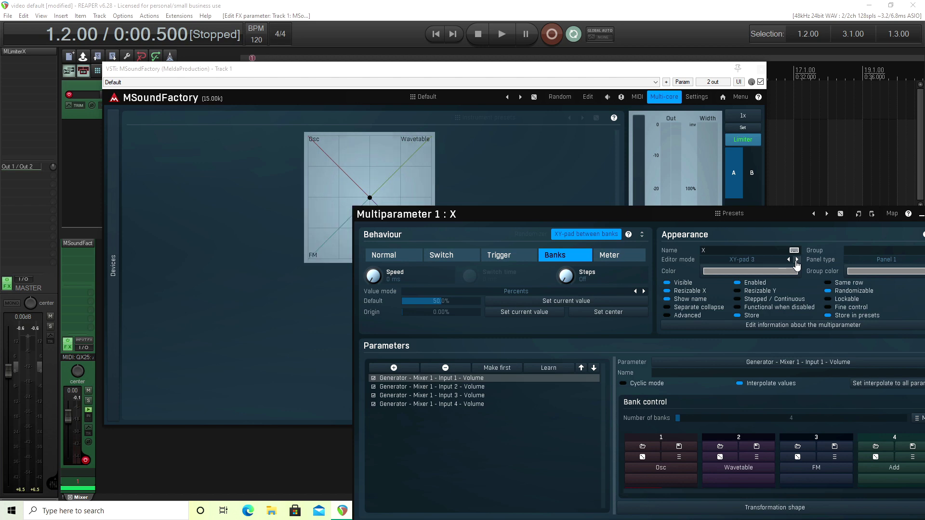
left_click(797, 259)
left_click_drag(545, 212, 172, 212)
left_click(576, 214)
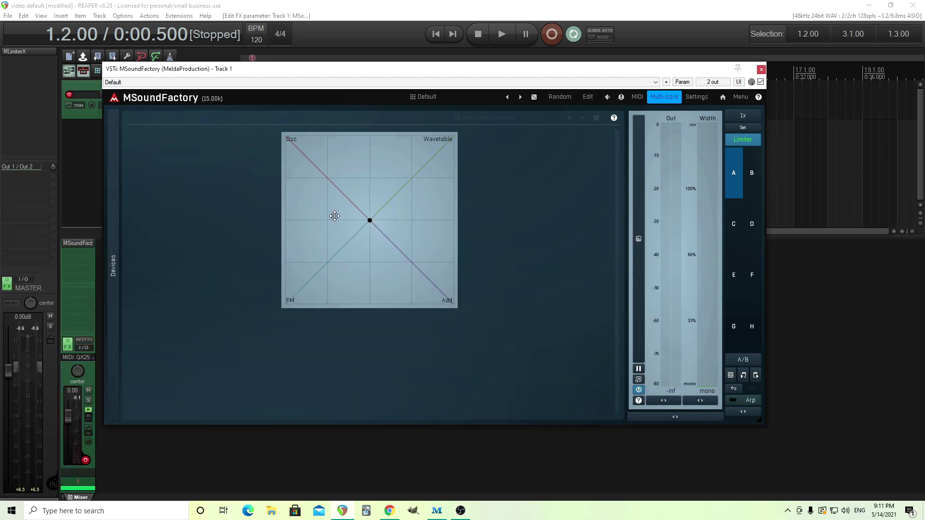
Move the pad point to the Osc corner, morph toward Wavetable, then return to edit view.
left_click_drag(369, 219, 285, 136)
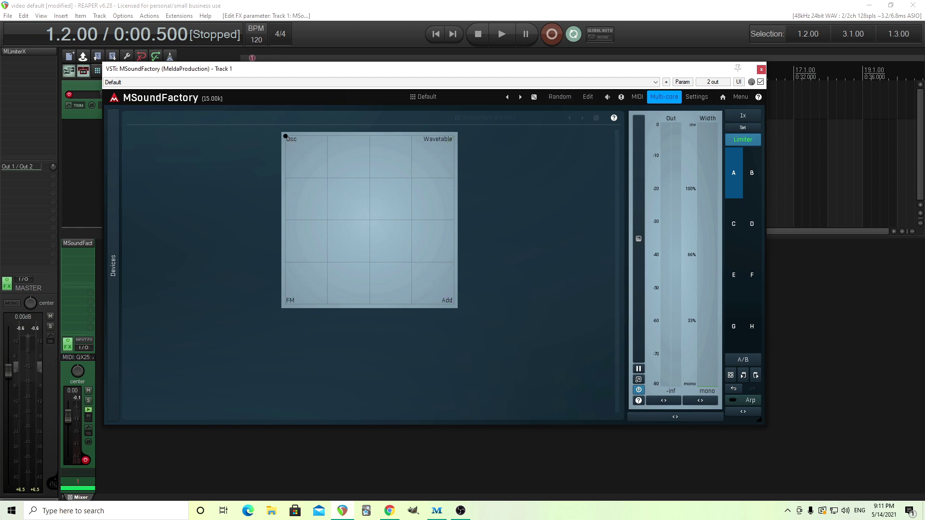
left_click_drag(286, 136, 300, 295)
left_click(586, 100)
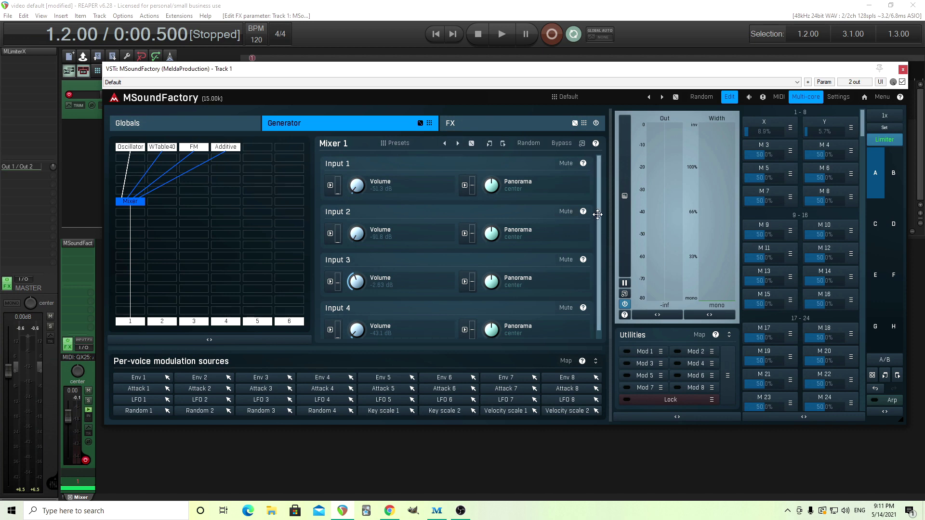
left_click(790, 127)
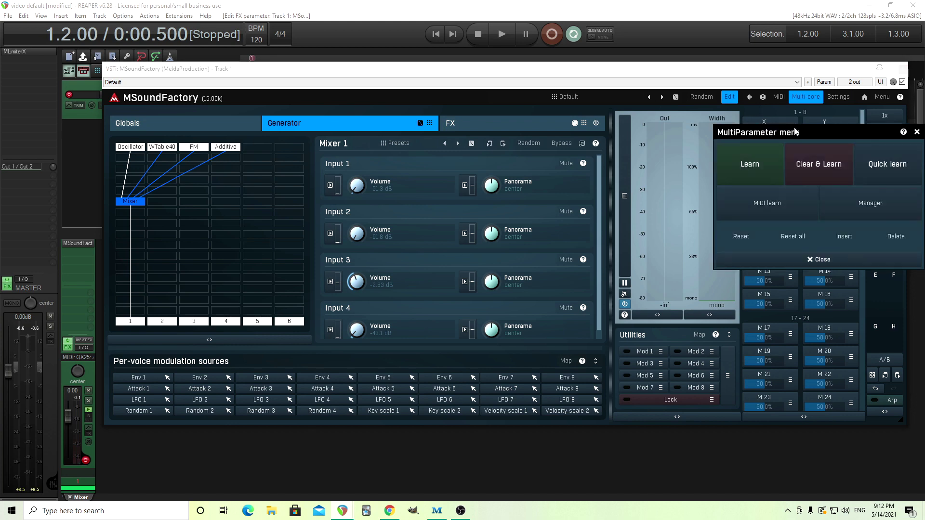
left_click(795, 213)
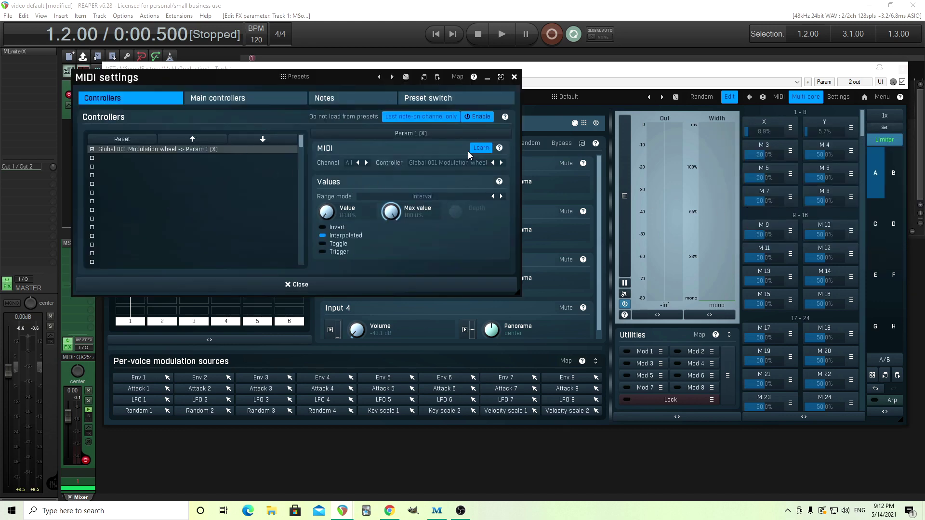
left_click(481, 150)
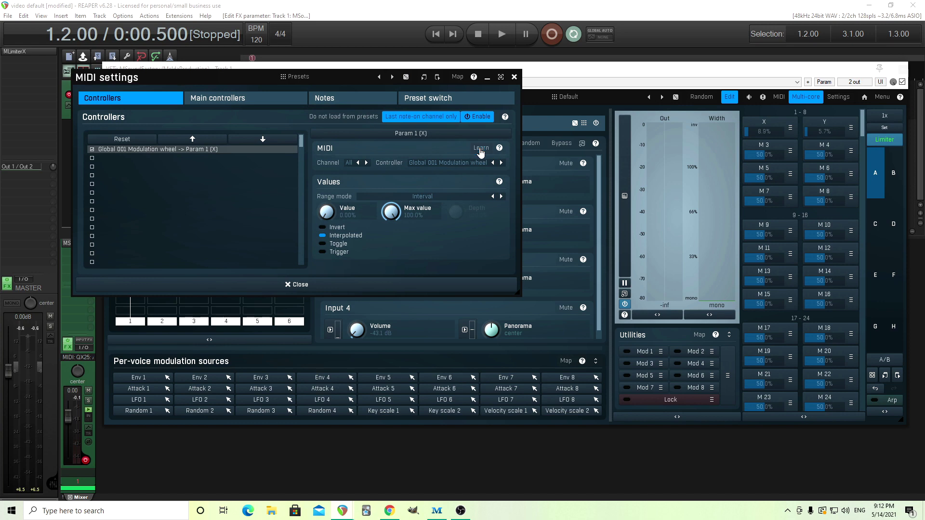
left_click(143, 158)
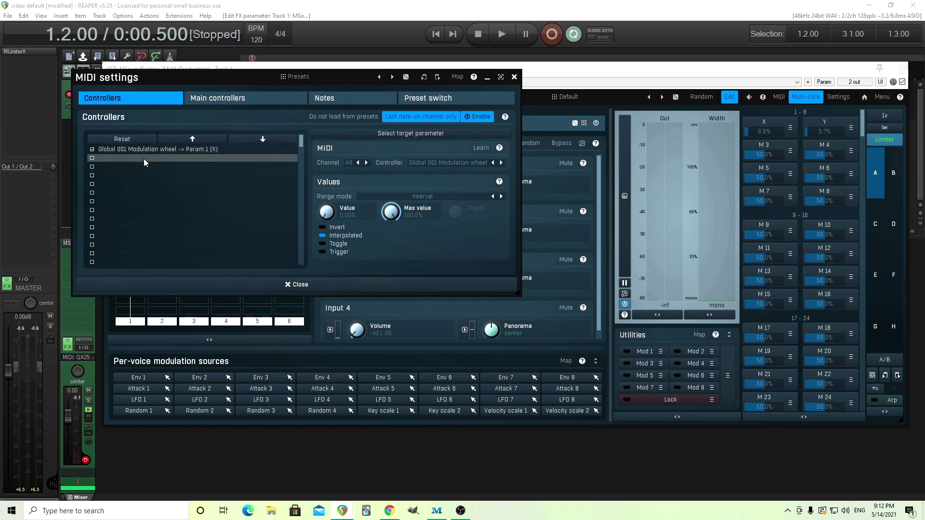
double_click(143, 158)
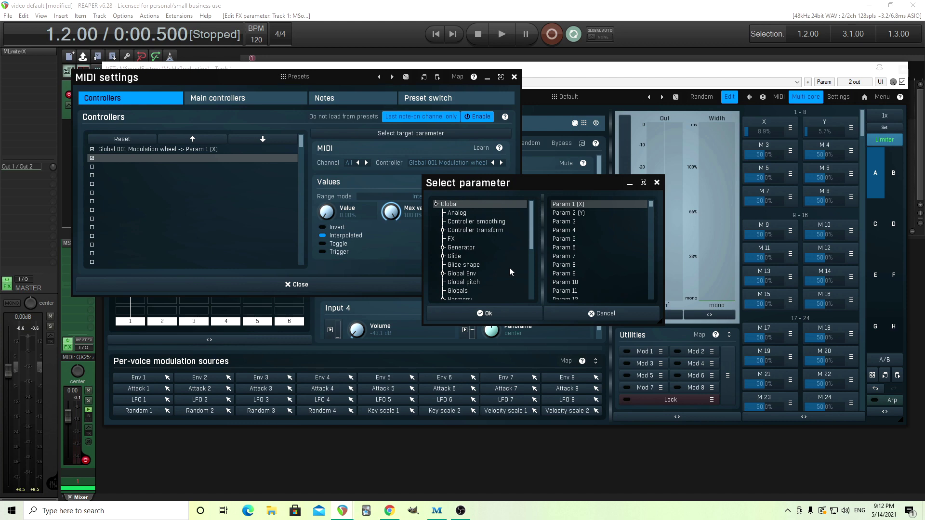
left_click(615, 313)
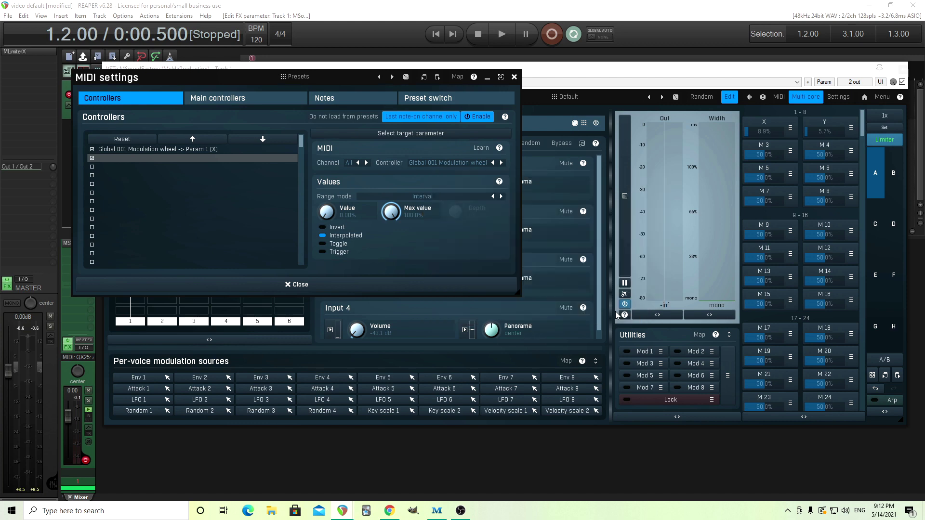
double_click(161, 161)
scroll(529, 254, "down", 4)
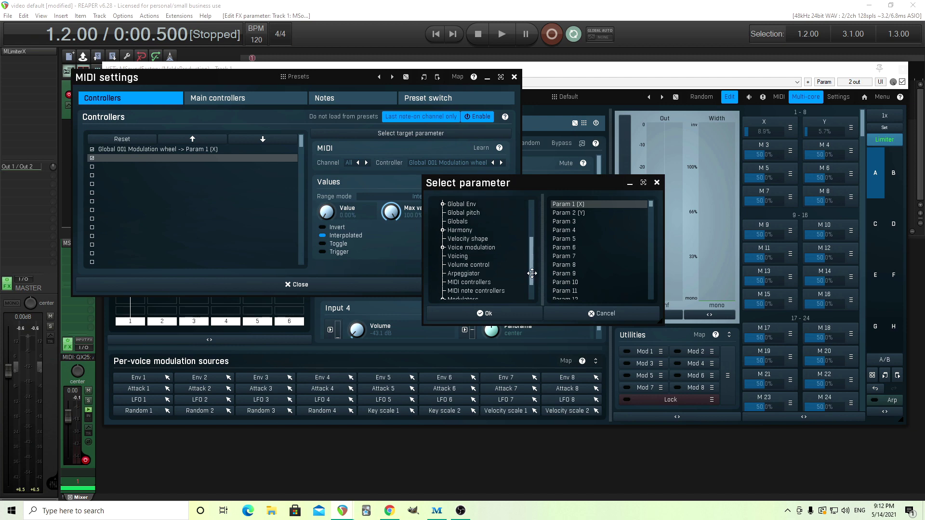
left_click(443, 284)
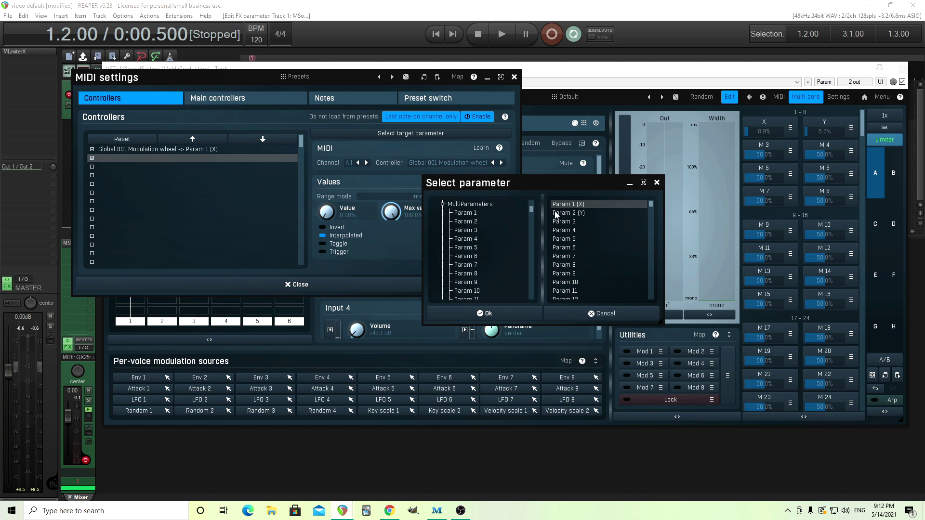
left_click(550, 315)
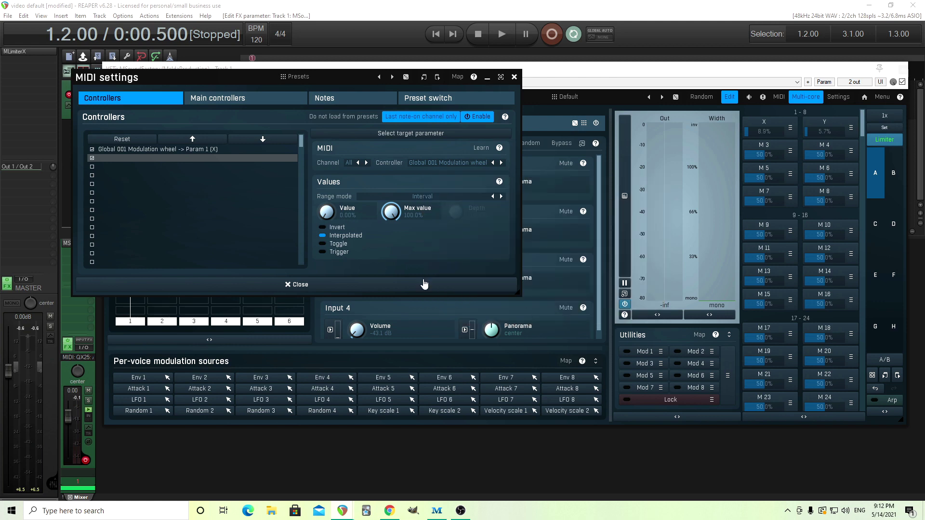
left_click(428, 163)
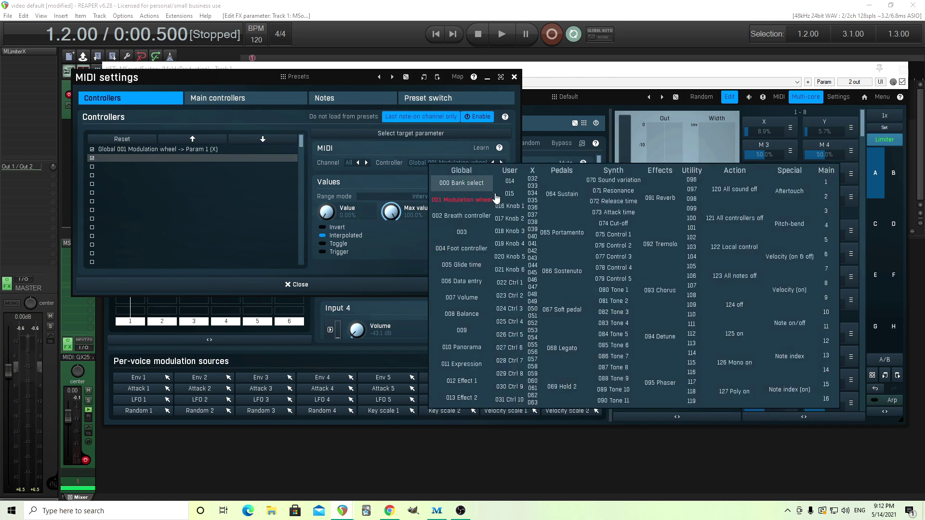
left_click(404, 154)
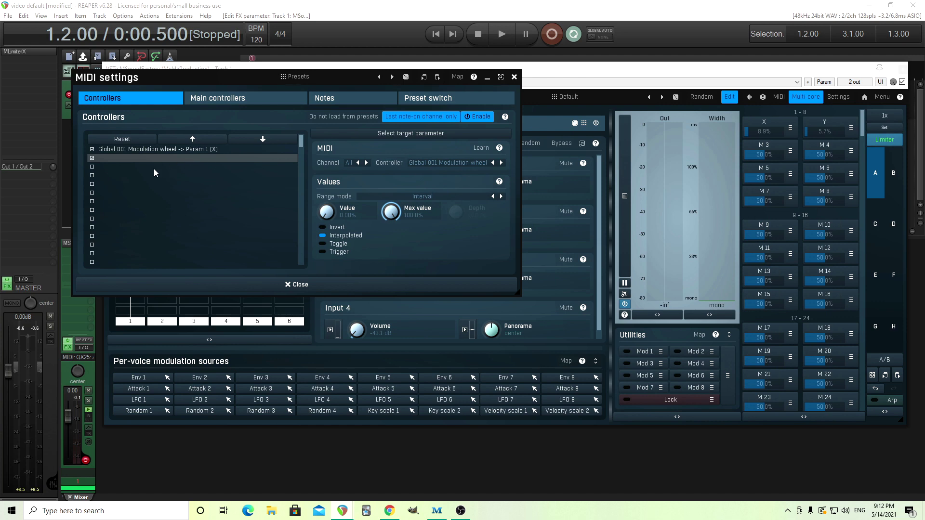
Close the MIDI settings, then show the large XY pad with its point at the Osc corner.
left_click(386, 284)
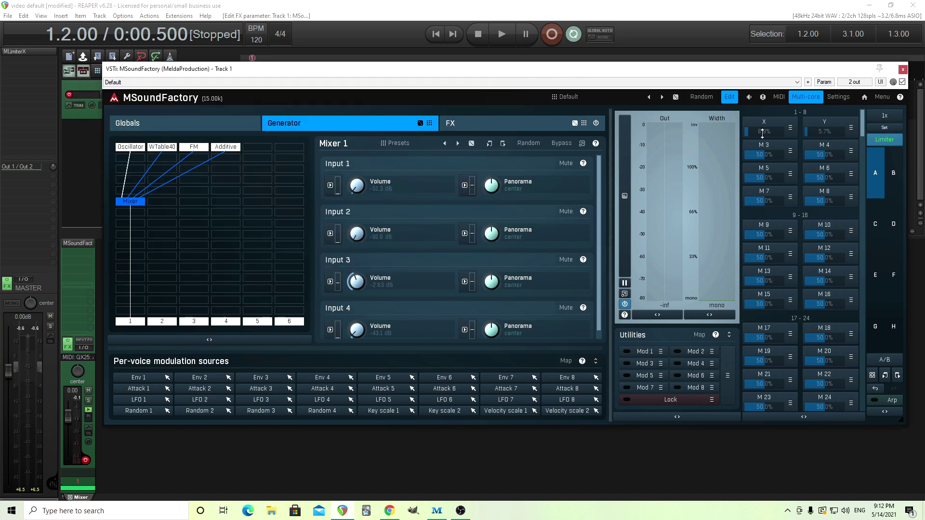
left_click_drag(762, 135, 769, 130)
left_click(766, 123)
left_click_drag(78, 192, 144, 131)
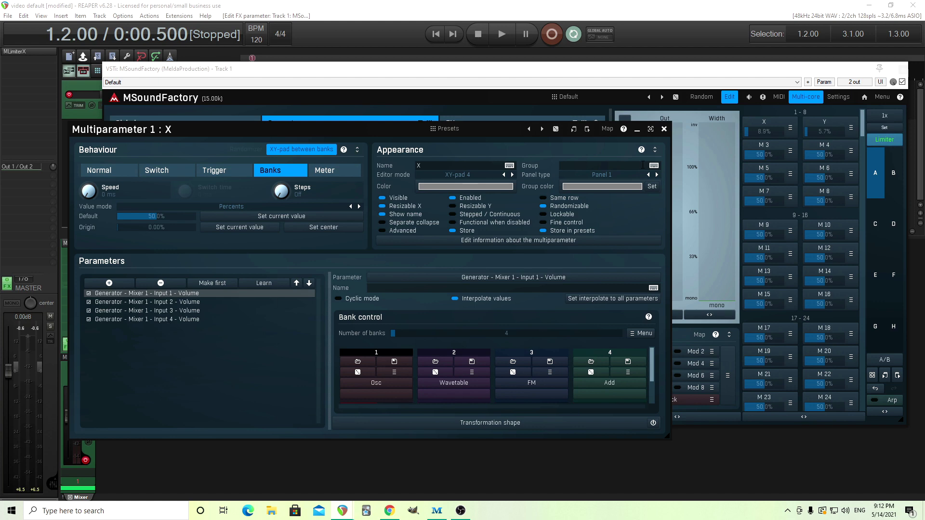
left_click(664, 129)
left_click(730, 97)
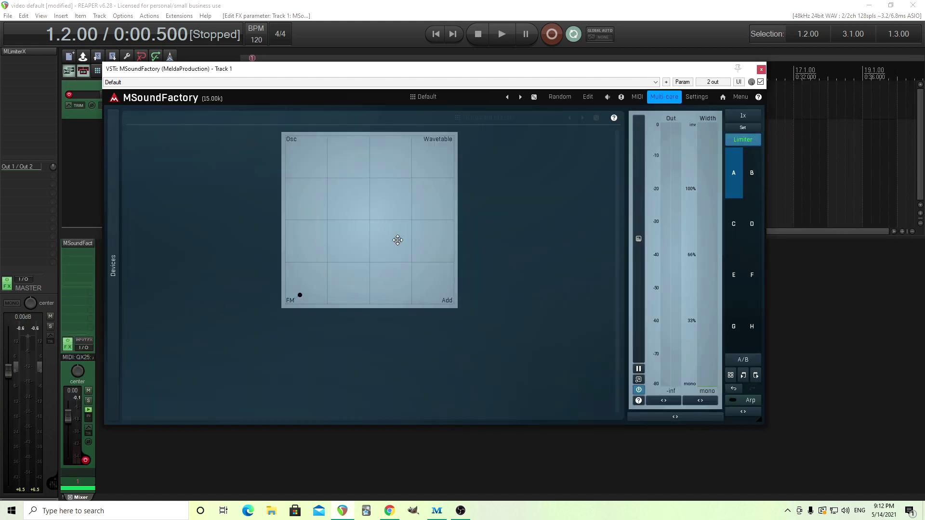
left_click_drag(299, 295, 288, 152)
Add a Drum Sampler in the slot beside Additive and load Effects > Synthesized 'FX synthesized 09.wav'.
left_click(588, 97)
left_click(254, 148)
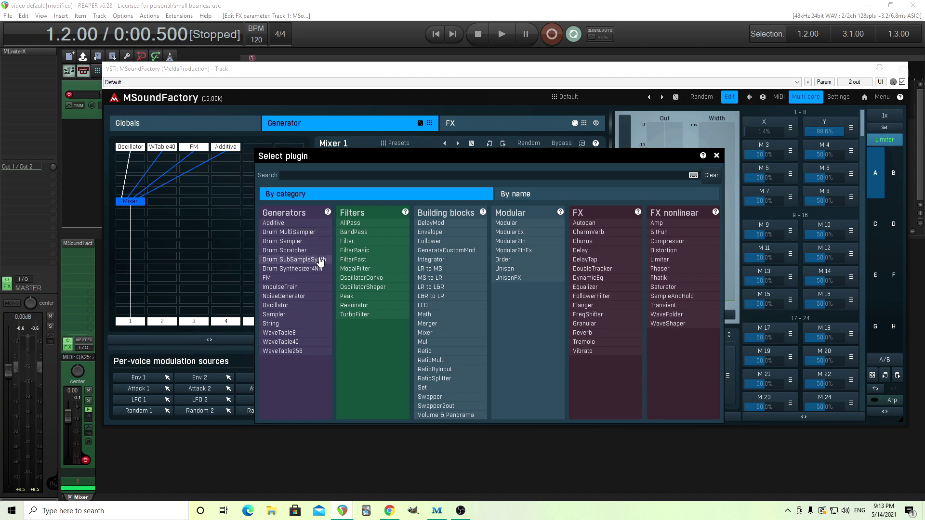
left_click(305, 244)
left_click(336, 226)
left_click(365, 234)
left_click(438, 268)
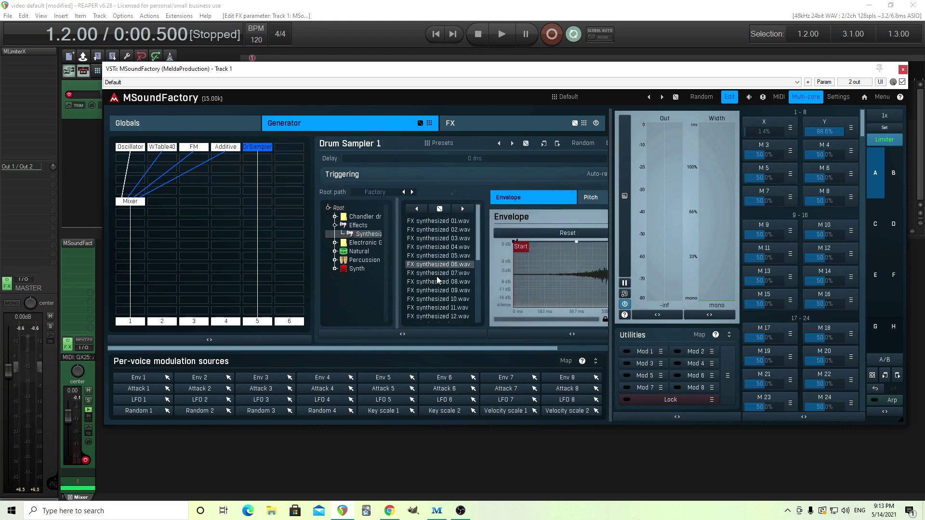
left_click(436, 290)
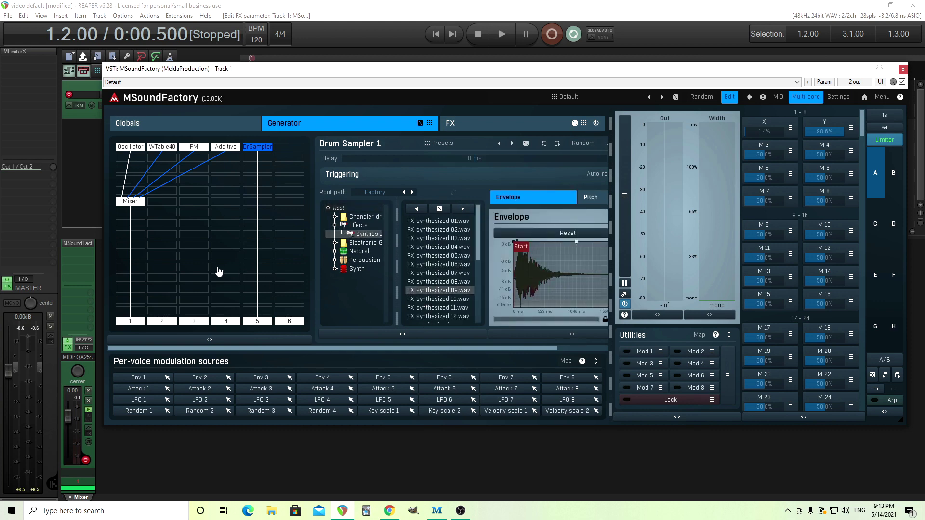
Mute matrix output slots 1–4 (Mixer, WTable40, FM, Additive) to hear the Drum Sampler alone.
left_click(131, 325)
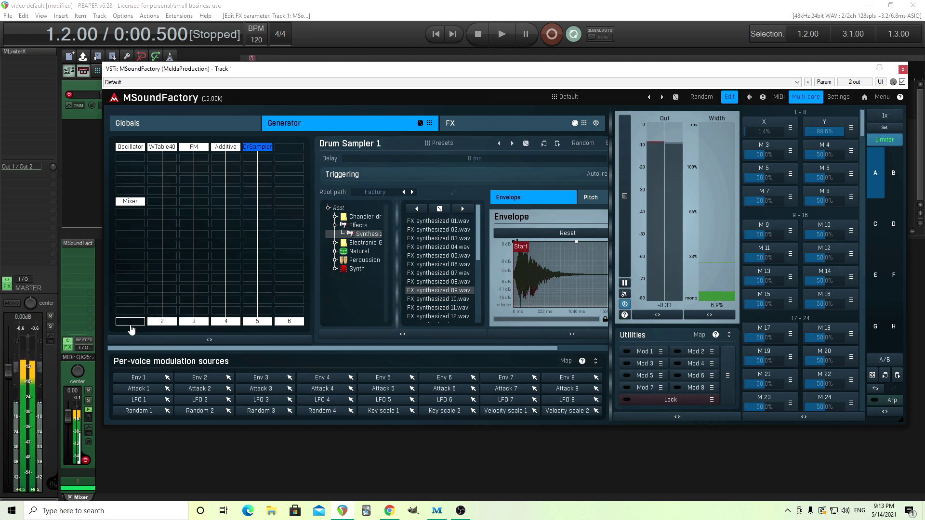
left_click(164, 328)
left_click(193, 327)
left_click(219, 327)
Re-enable the Additive, FM and WTable40 outputs and reconnect the generators through the Mixer.
left_click(222, 324)
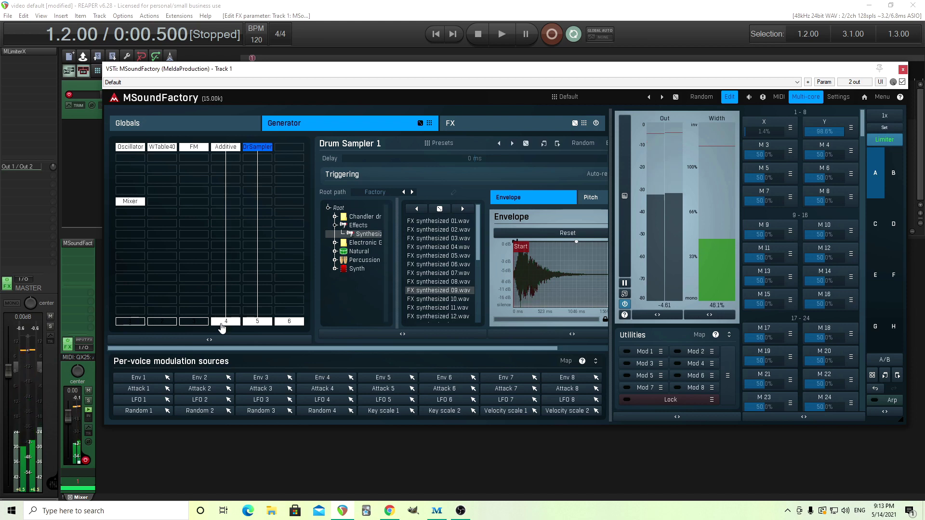
left_click(193, 322)
left_click(162, 323)
left_click(142, 325)
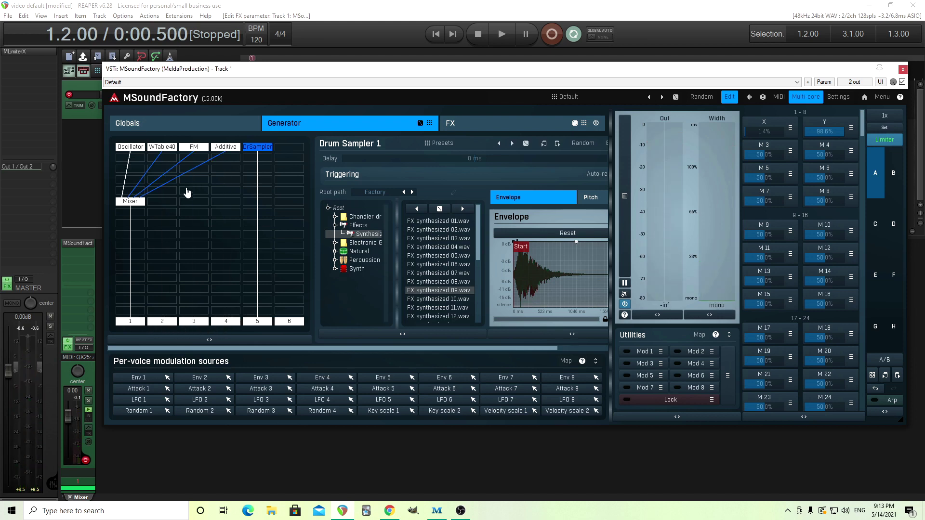
Enable Mixer input 5 with Steal input 5 so it takes the Drum Sampler signal.
double_click(138, 206)
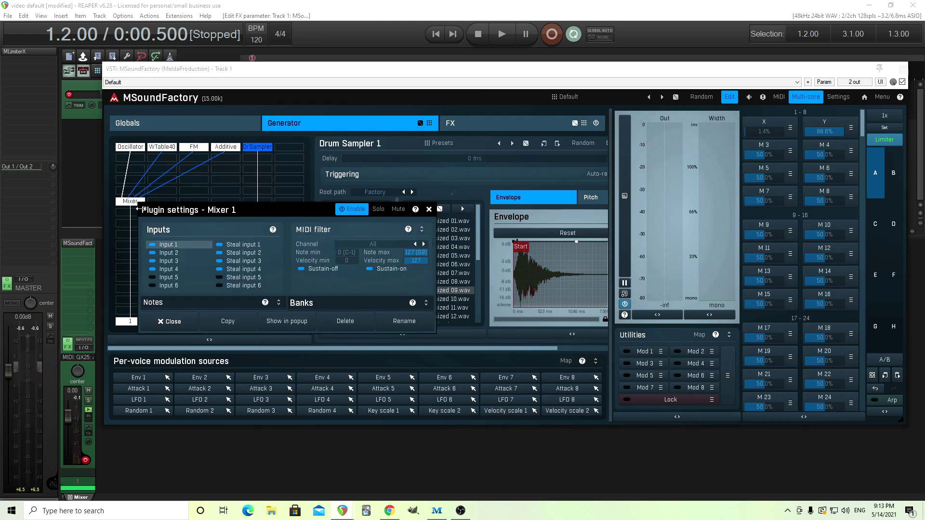
left_click(171, 278)
left_click(227, 279)
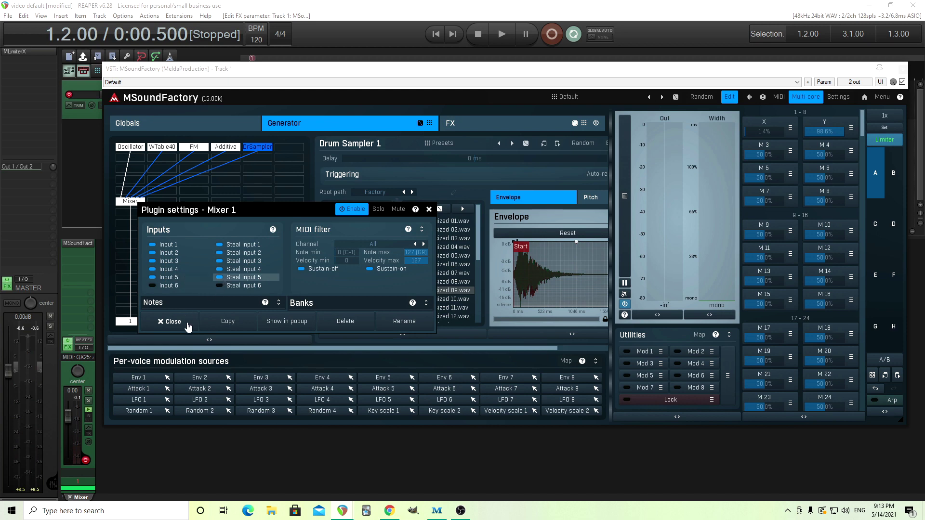
left_click(169, 321)
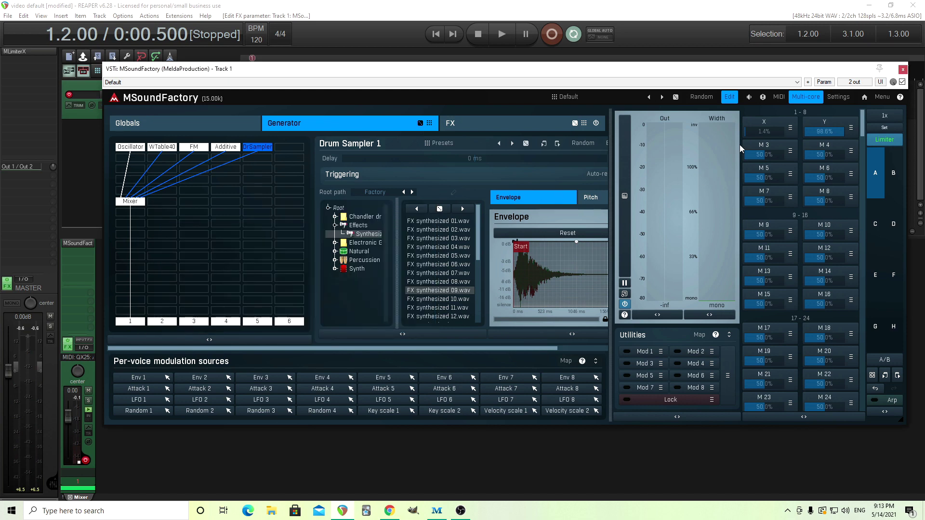
Put the X macro in Learn mode and assign Mixer 1's Input 5 Volume to it.
left_click(788, 130)
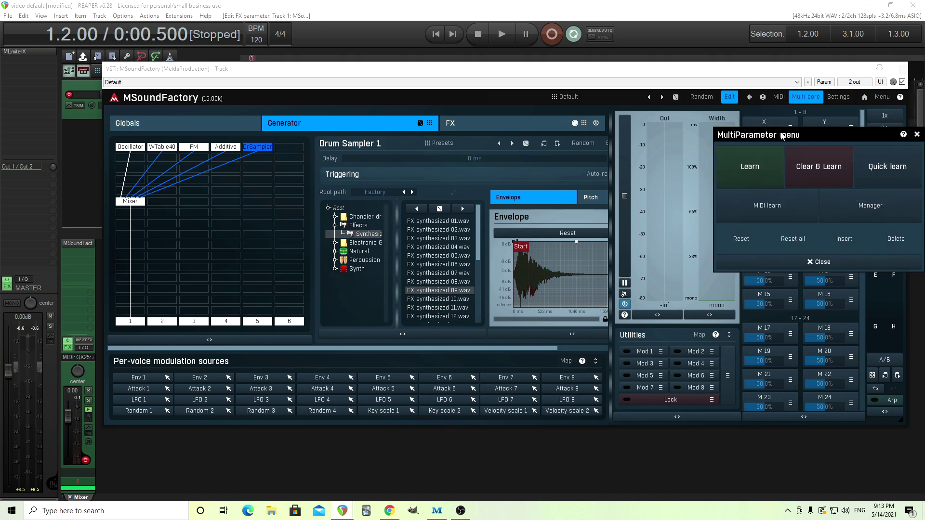
left_click(761, 167)
left_click(139, 202)
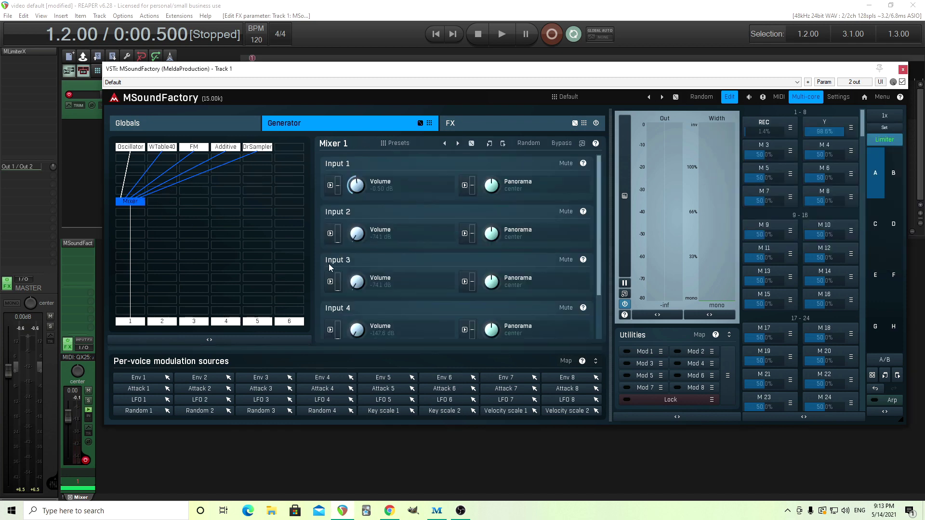
scroll(598, 264, "down", 1)
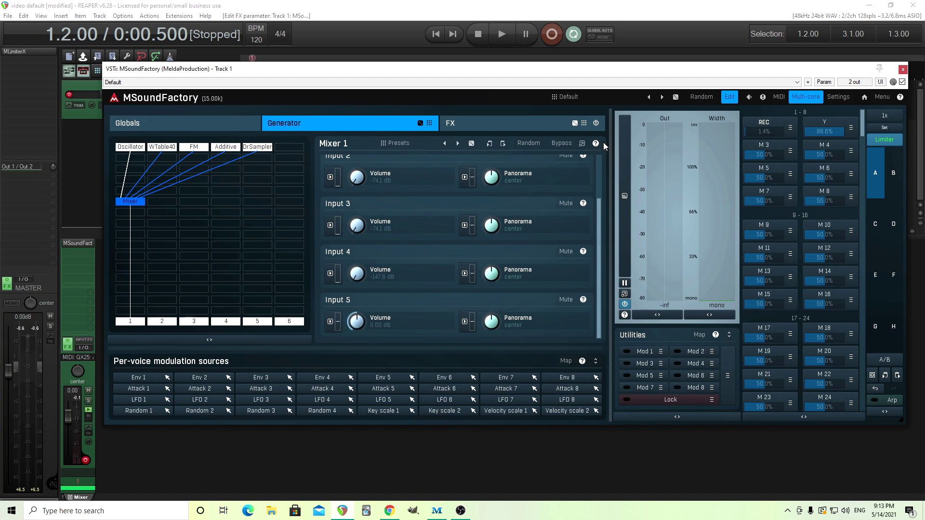
In the X macro editor, silence Input 5 Volume in the Osc, Wavetable, FM and Add banks.
left_click(755, 125)
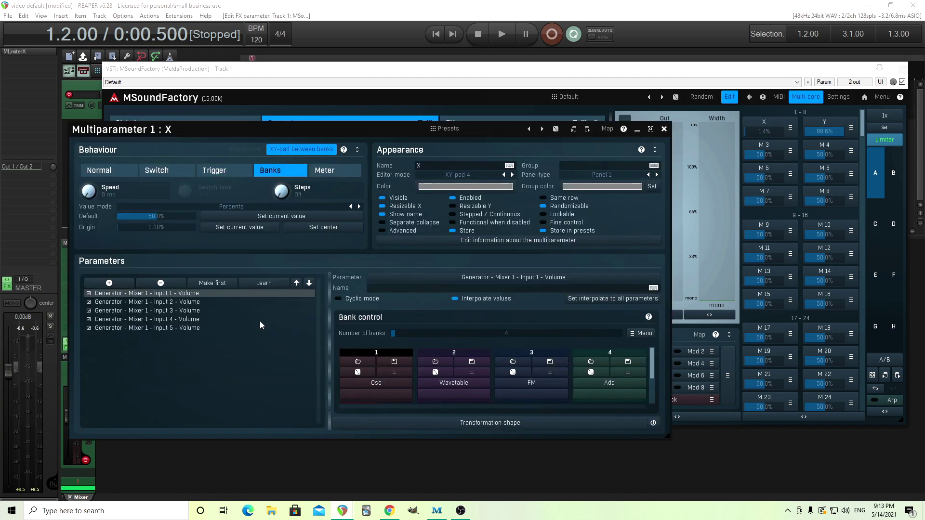
left_click(197, 328)
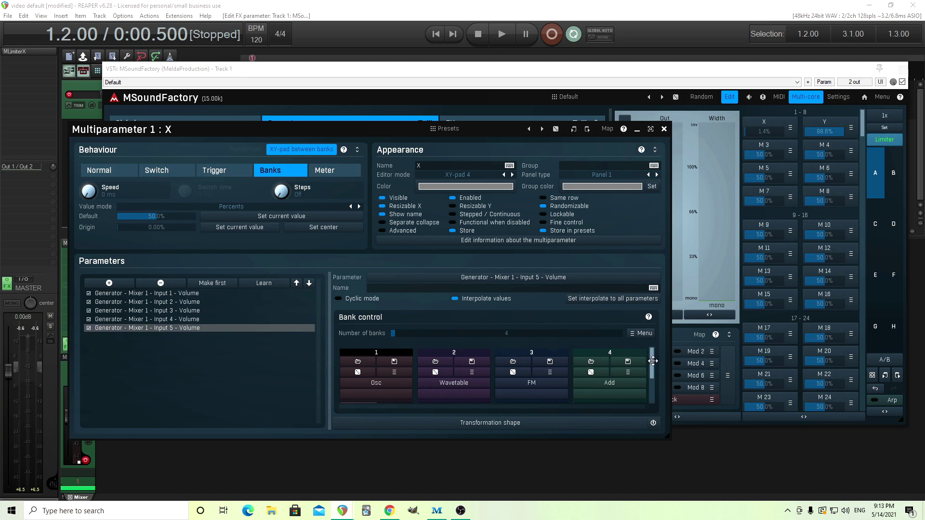
left_click_drag(668, 438, 687, 459)
scroll(674, 409, "down", 3)
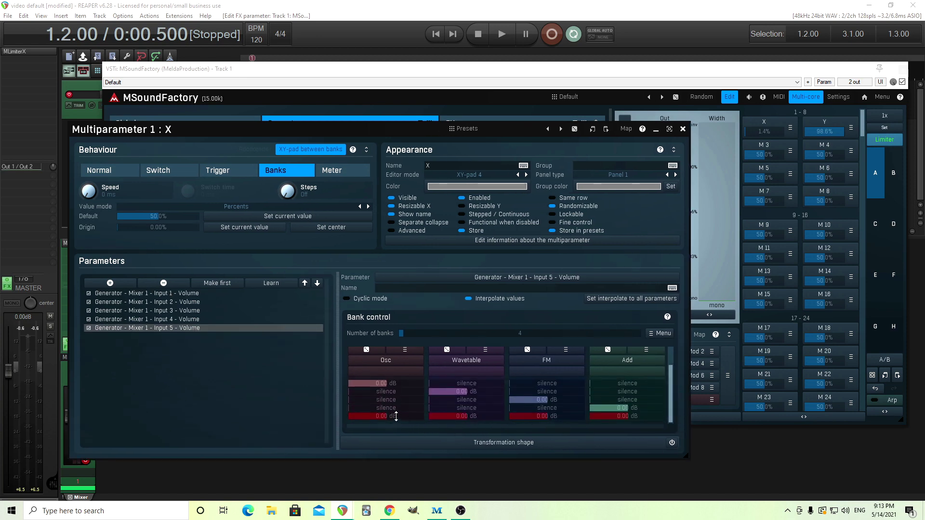
left_click_drag(396, 416, 396, 423)
left_click_drag(461, 416, 462, 423)
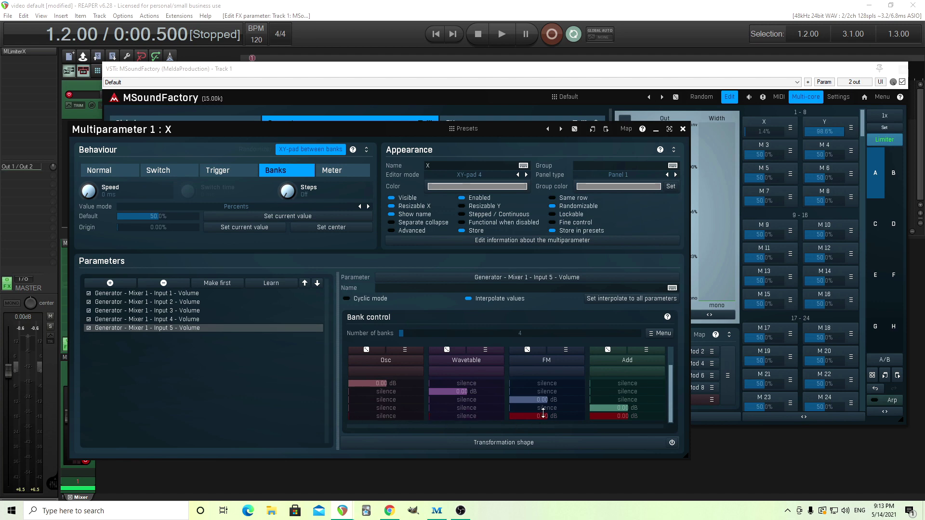
left_click_drag(543, 416, 543, 423)
left_click_drag(626, 417, 624, 424)
Set the X macro's number of banks to 5.
left_click_drag(401, 332, 407, 333)
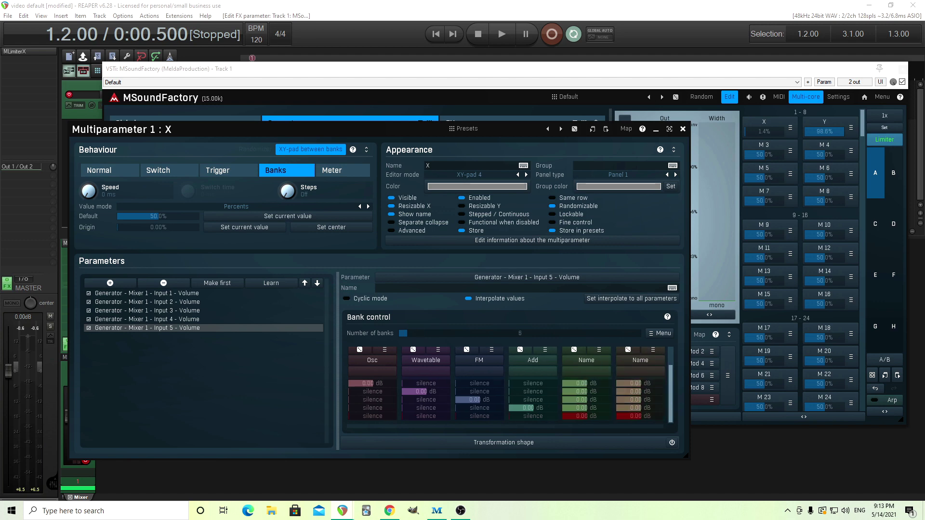
scroll(424, 336, "down", 2)
double_click(423, 336)
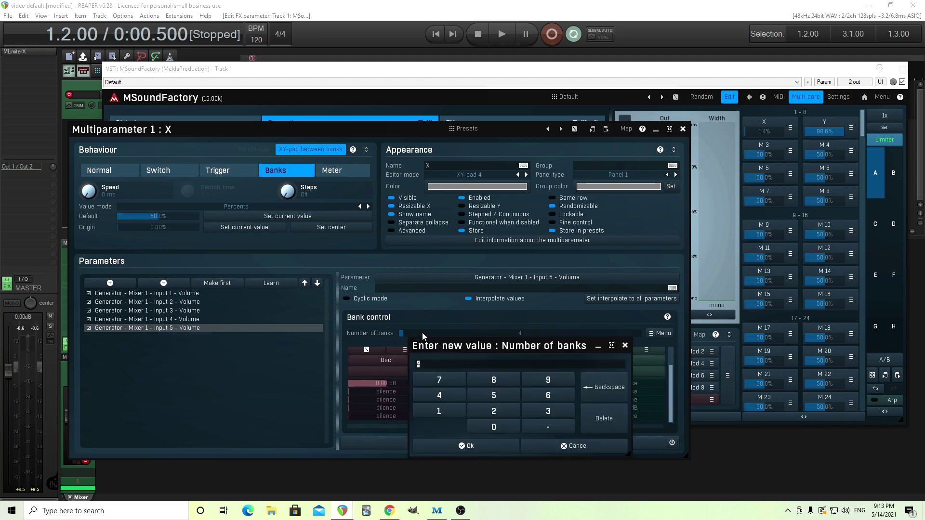
left_click(492, 398)
left_click(495, 446)
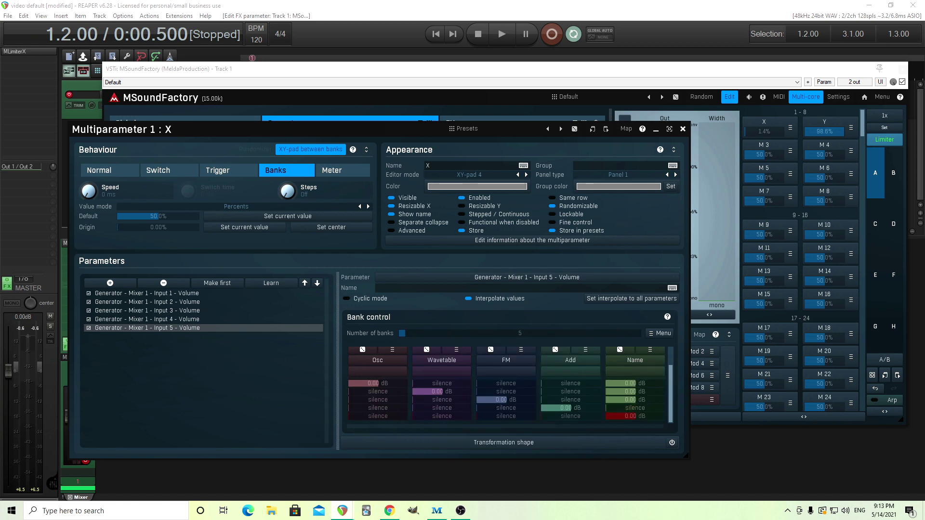
Silence Inputs 1–4 in the fifth bank so only Input 5 sounds there.
double_click(647, 408)
double_click(645, 400)
double_click(645, 391)
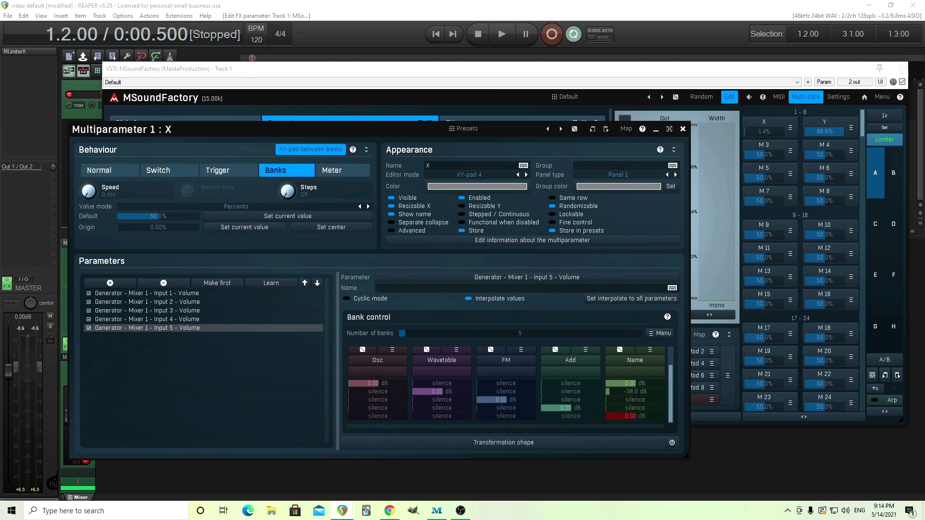
left_click_drag(645, 384, 645, 393)
double_click(635, 384)
scroll(672, 420, "up", 1)
scroll(671, 420, "down", 1)
Close the macro editor and morph around the five-point XY circle, ending at X 45.0%, Y 26.0%.
left_click(682, 129)
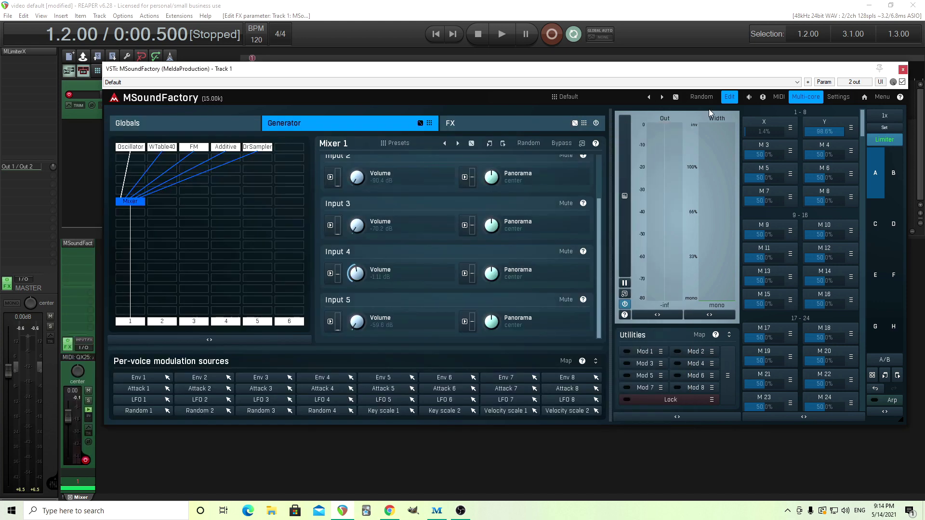
left_click(728, 96)
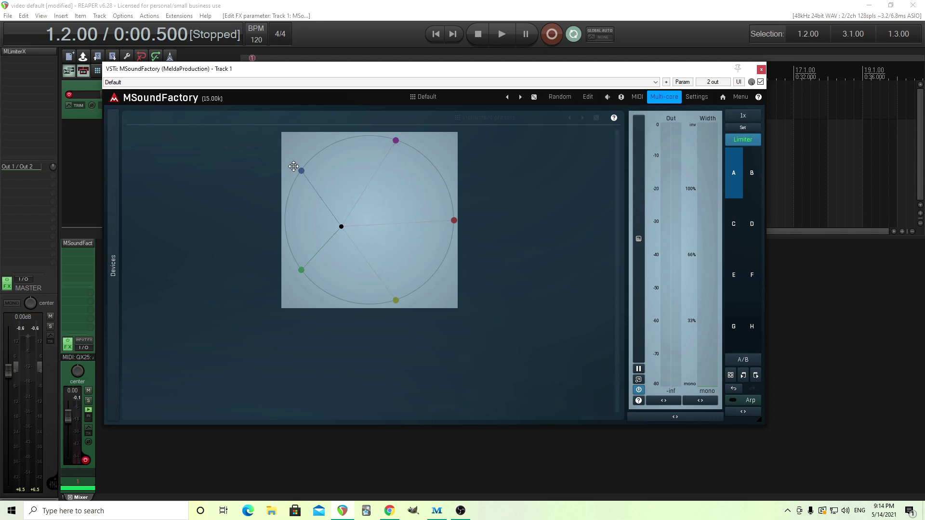
left_click_drag(340, 227, 369, 218)
left_click_drag(370, 219, 361, 260)
Reopen the full editor and drag the Mixer 1 block lower in the generator grid.
left_click(588, 98)
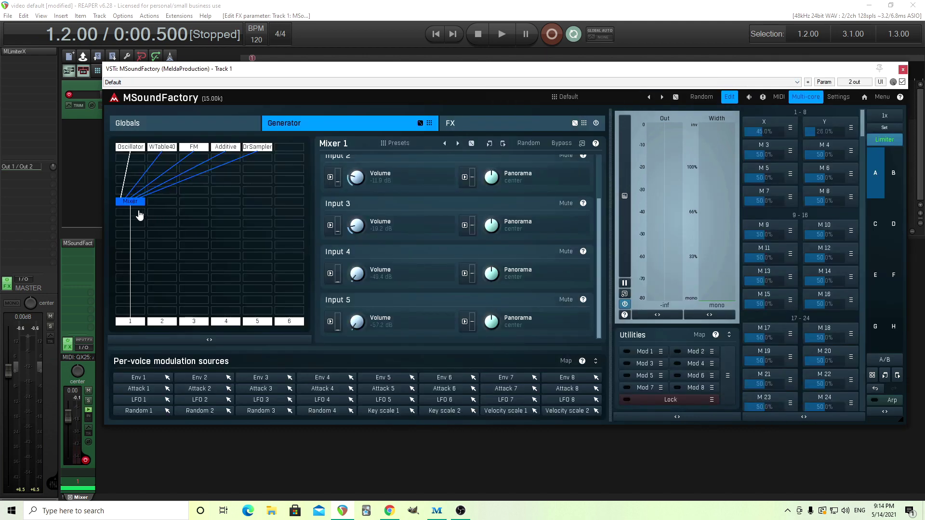
left_click_drag(137, 209, 137, 230)
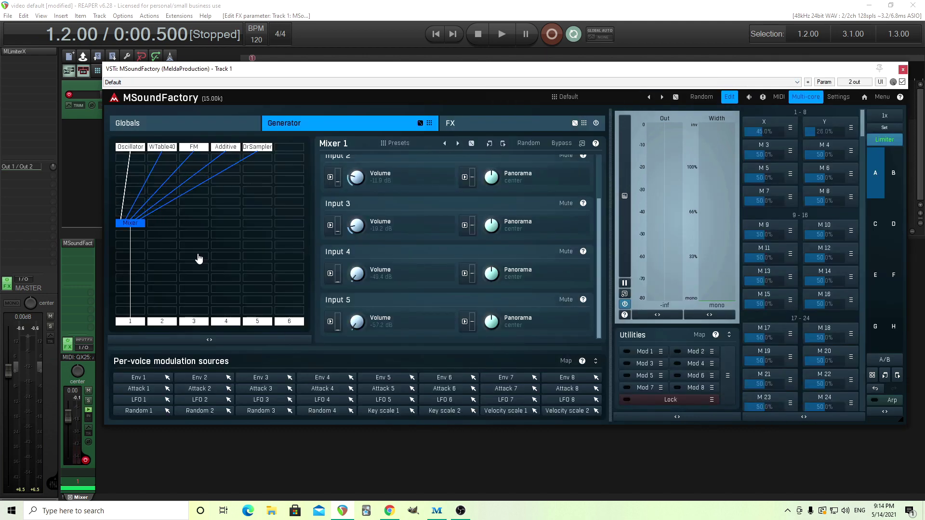